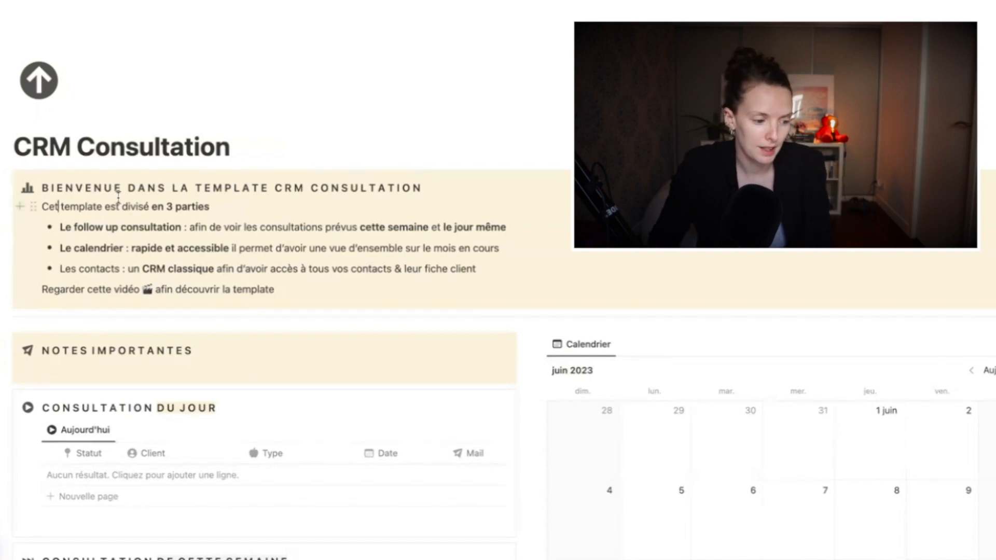
Move two clients' consultations, a first consultation and a sport consultation, to 26 June and a third client's to 27 June
scroll(119, 197, "down", 6)
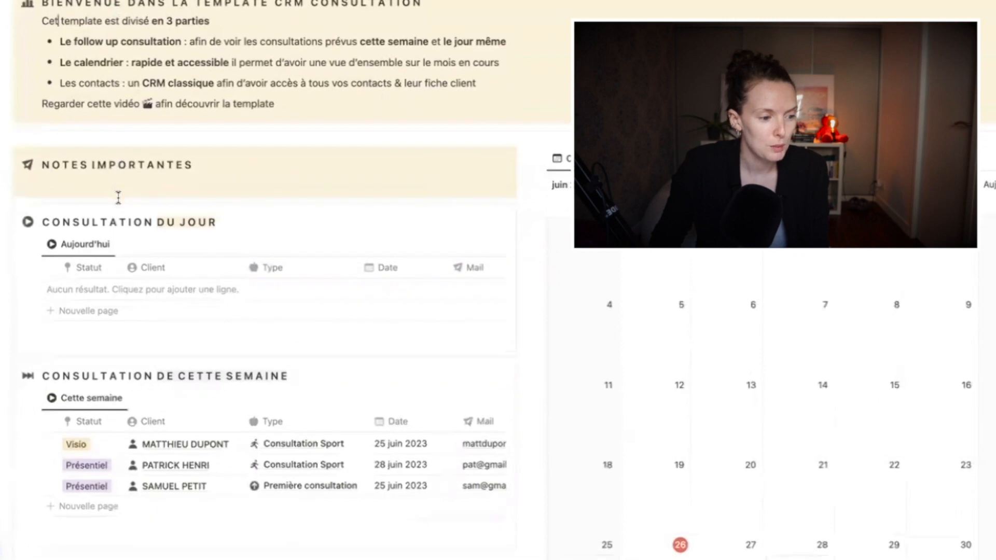
scroll(120, 203, "down", 1)
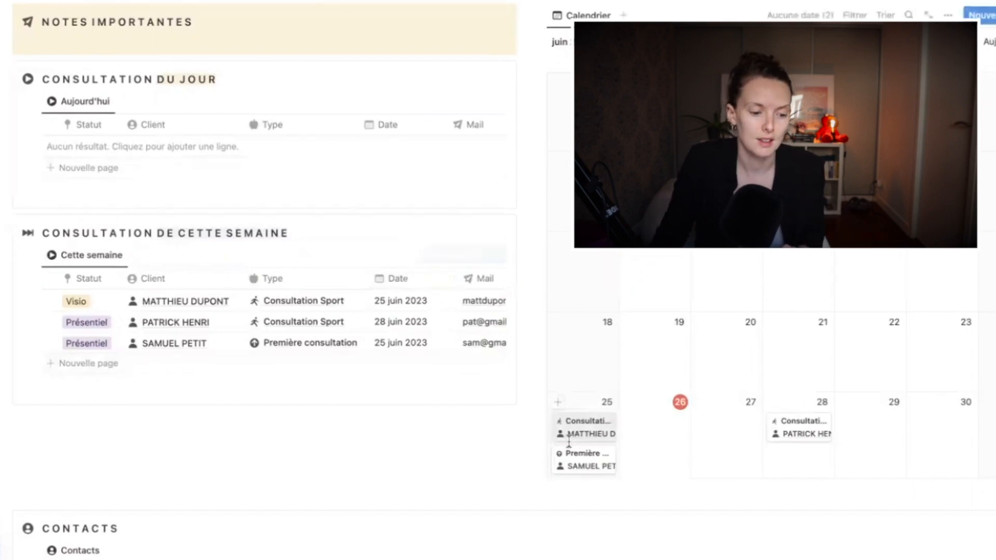
left_click_drag(563, 451, 658, 419)
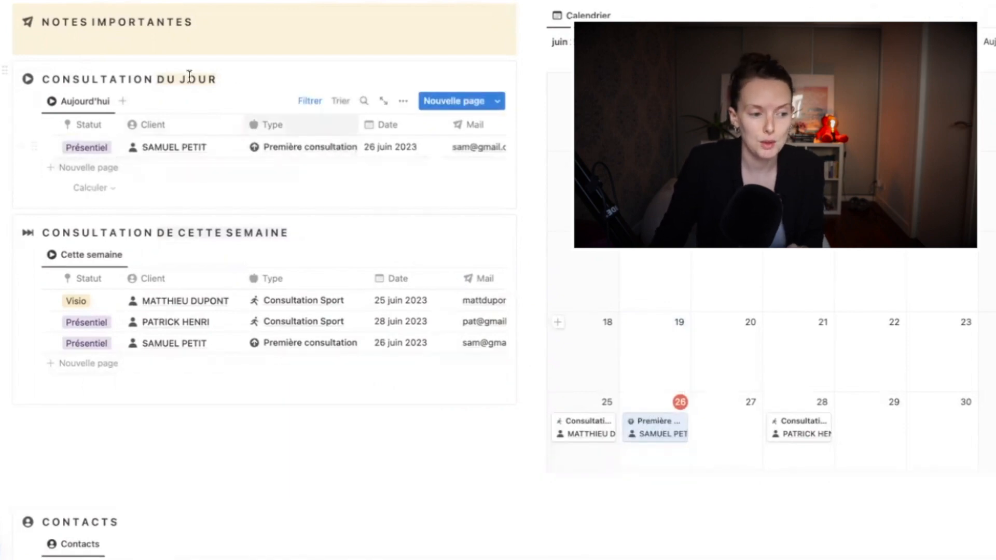
left_click_drag(580, 432, 649, 456)
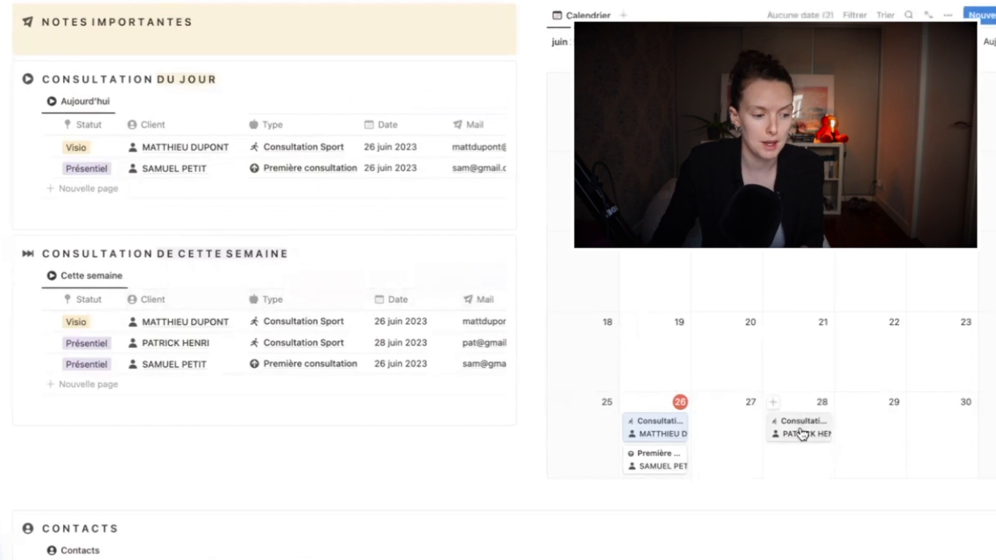
left_click_drag(802, 435, 716, 430)
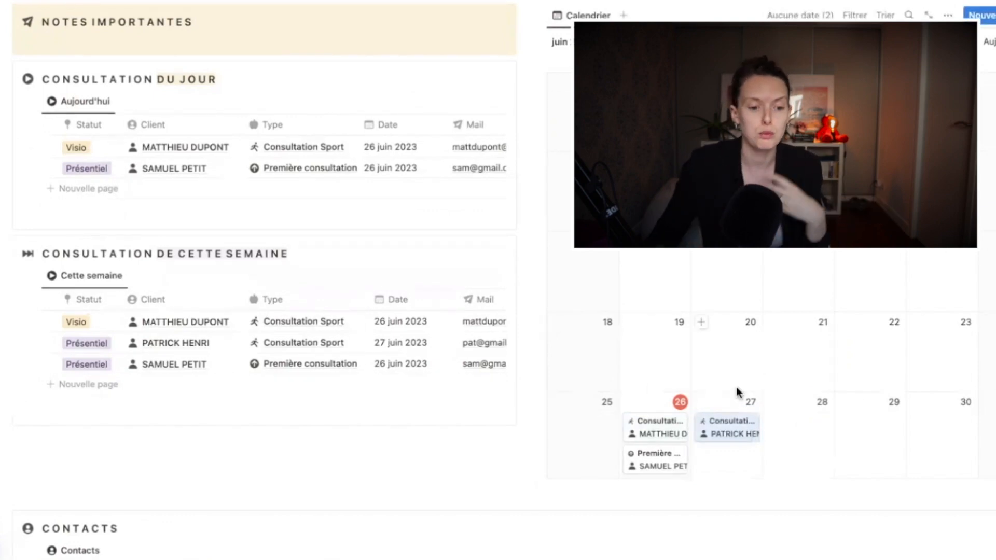
left_click(654, 432)
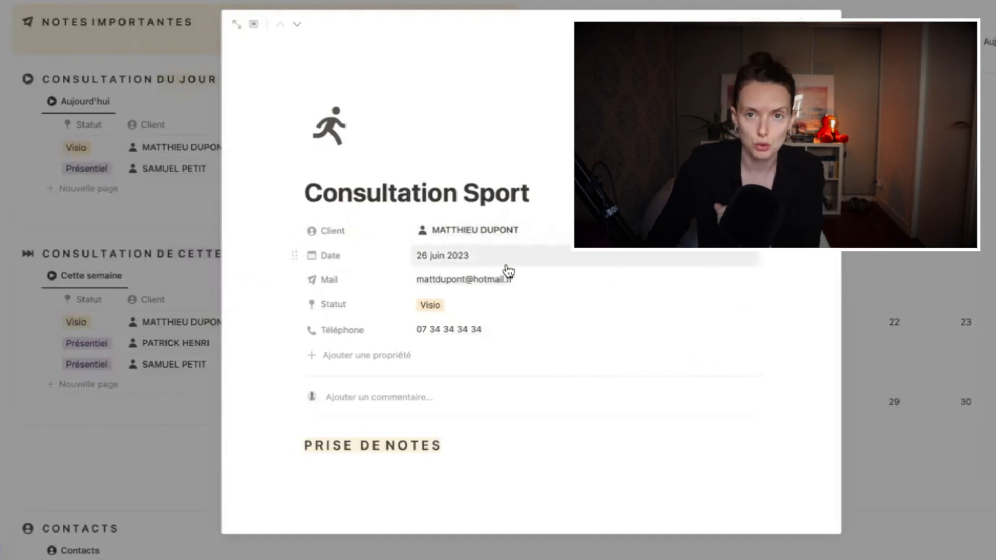
left_click(124, 430)
scroll(125, 430, "down", 5)
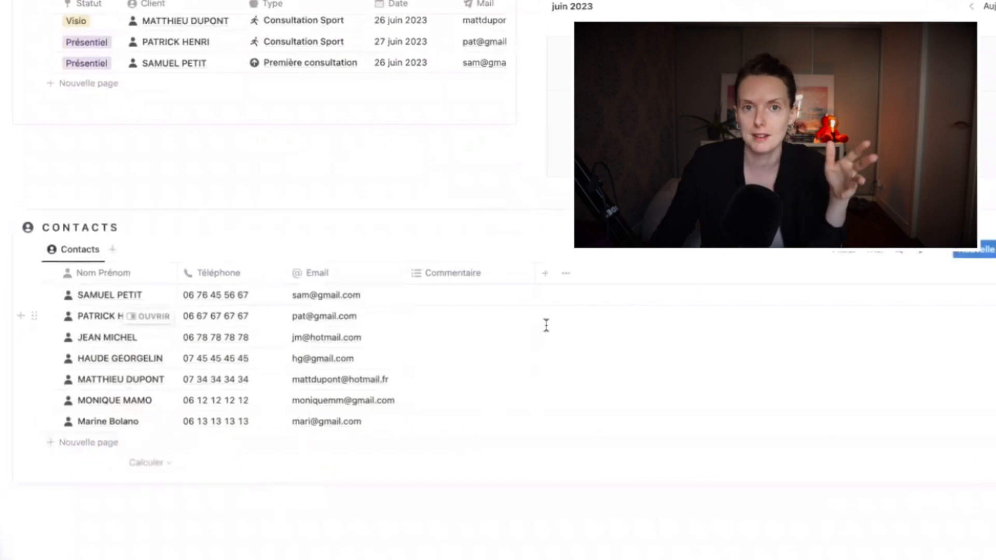
Add a new text property named Adresse to the Contacts table
left_click(545, 275)
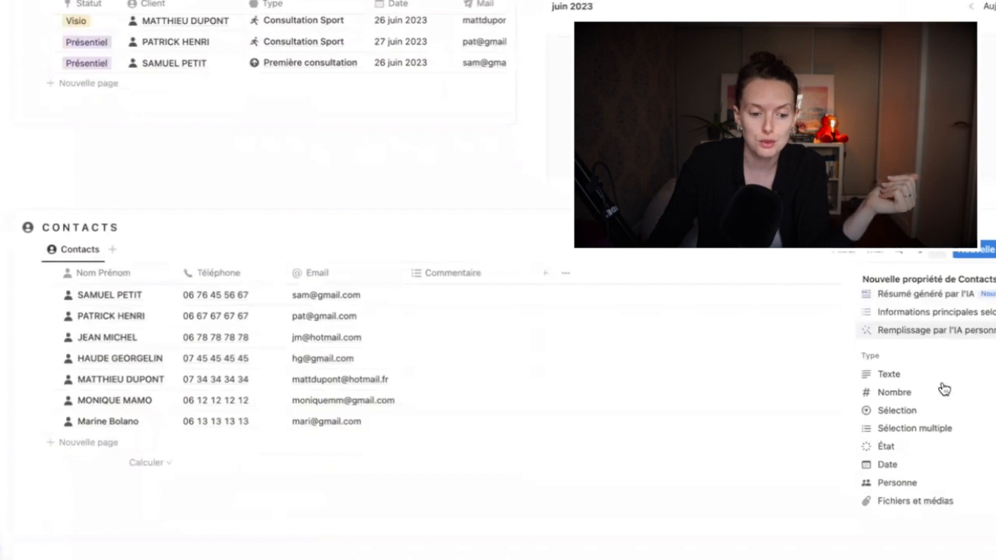
scroll(913, 363, "down", 5)
scroll(919, 464, "up", 5)
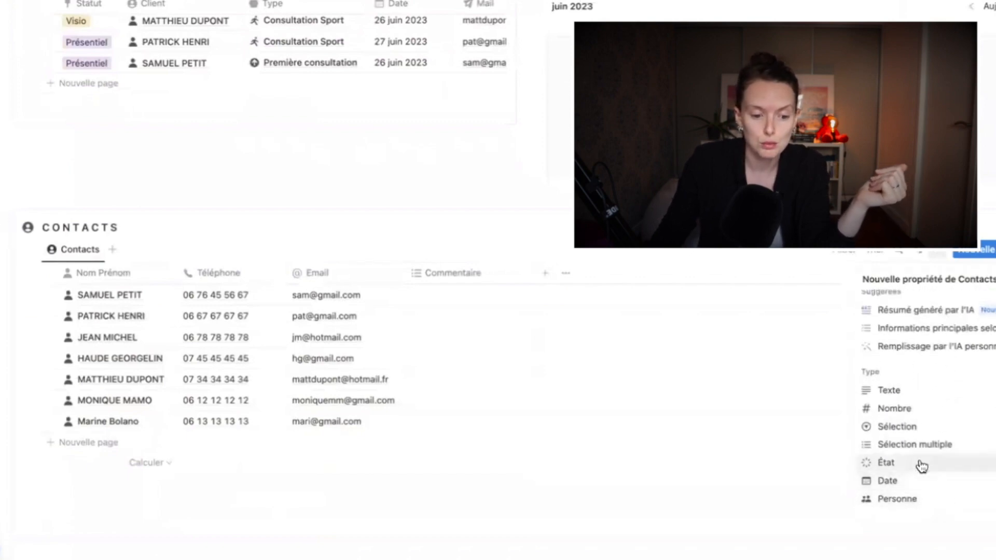
left_click(895, 395)
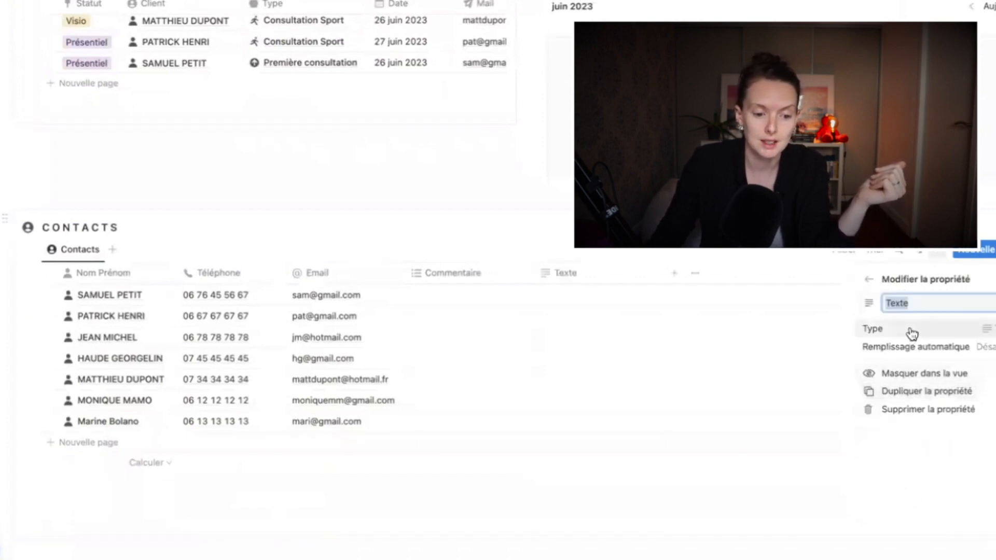
type("Adresse")
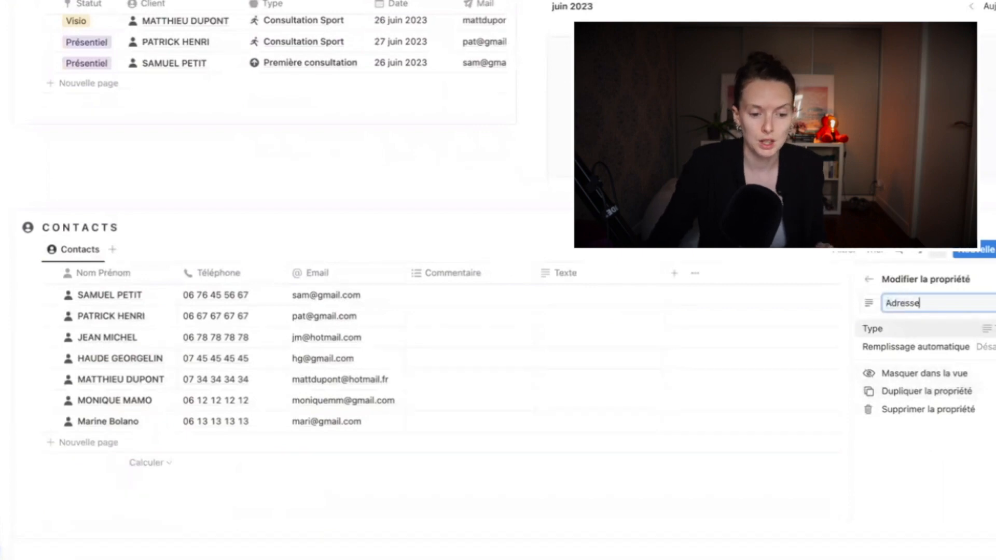
Give the Adresse property a house icon, leaving the first contact's address empty
left_click(867, 305)
type("home")
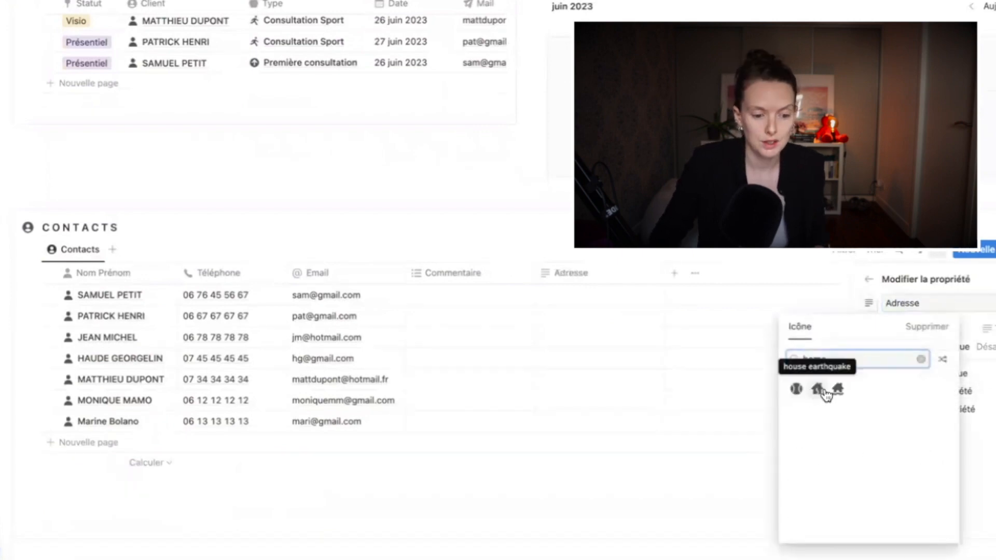
left_click(836, 390)
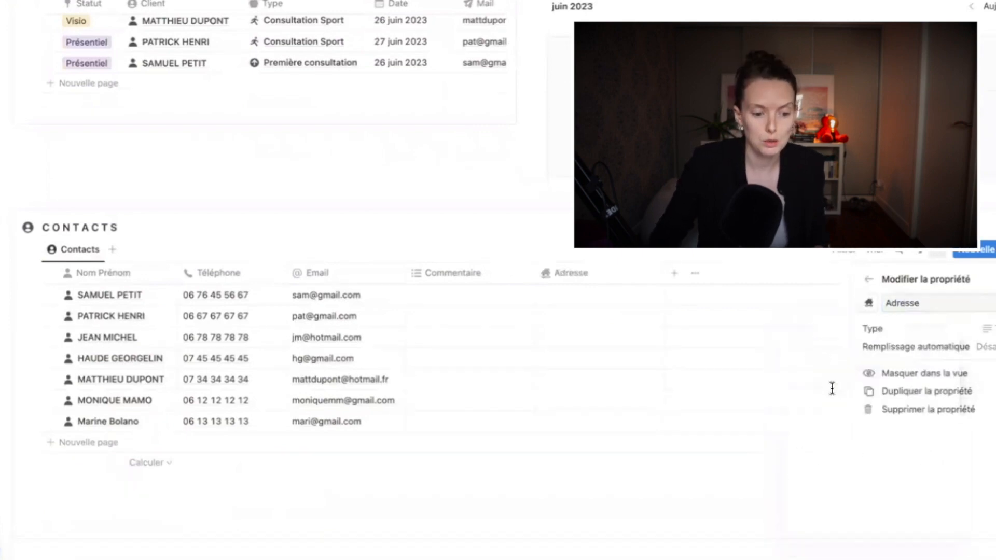
left_click(612, 299)
left_click(604, 297)
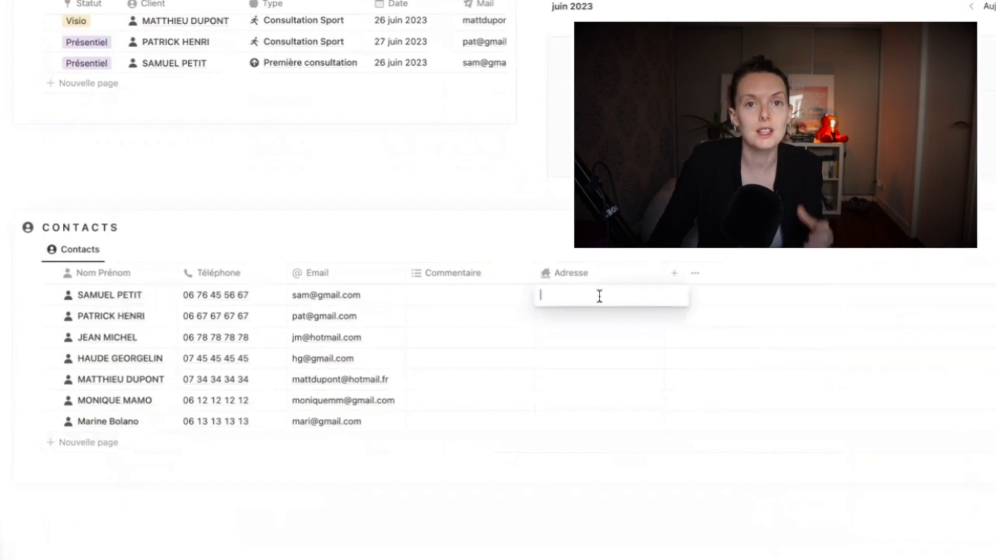
key("Escape")
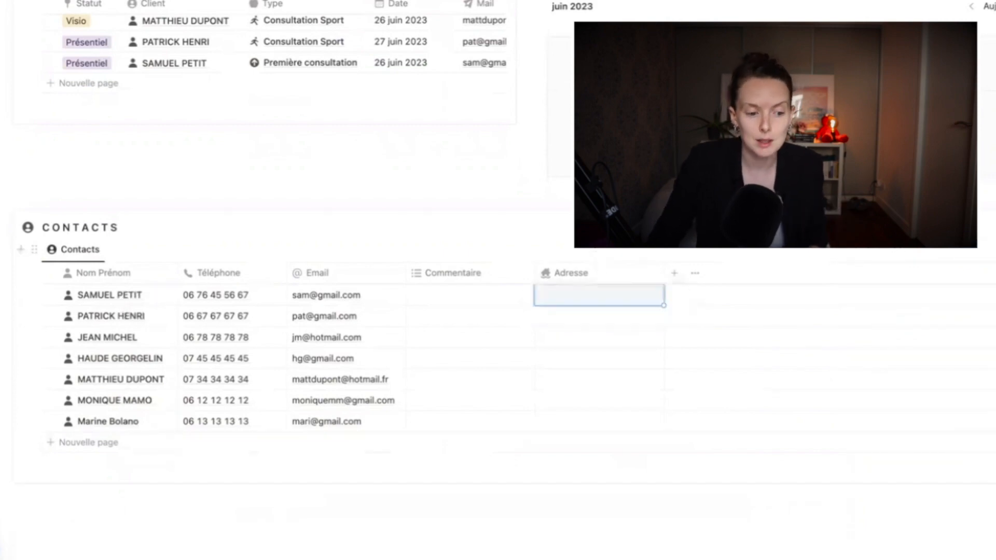
scroll(595, 344, "up", 10)
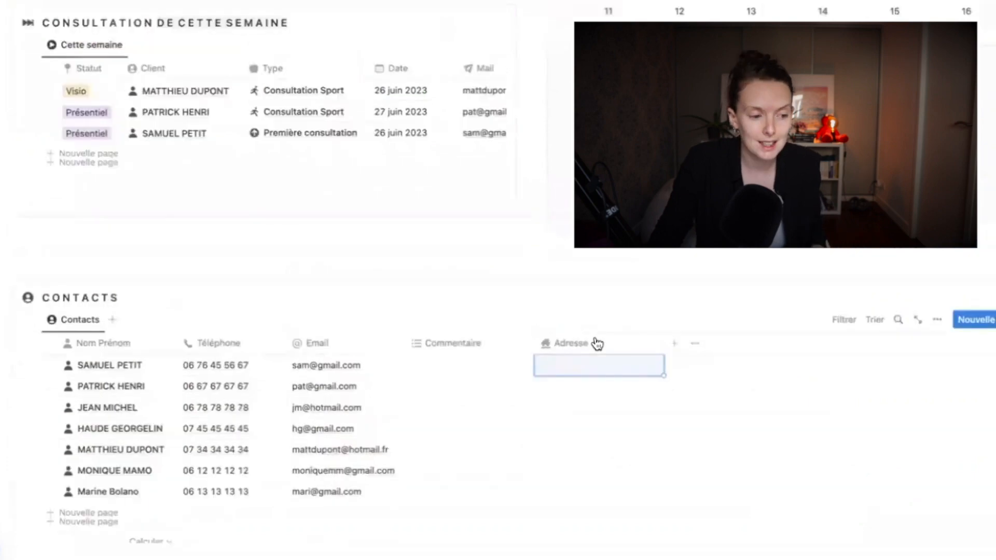
scroll(531, 336, "up", 3)
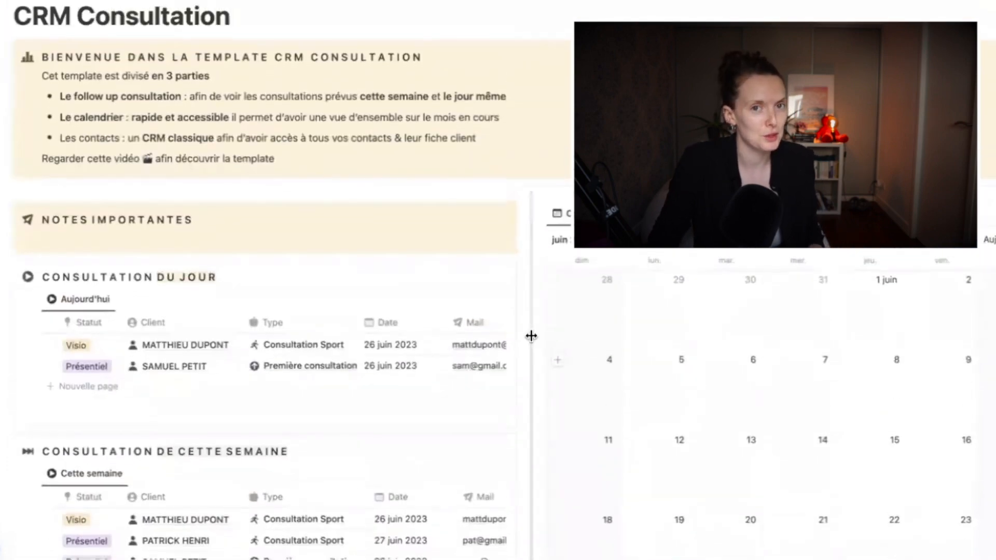
scroll(531, 336, "up", 1)
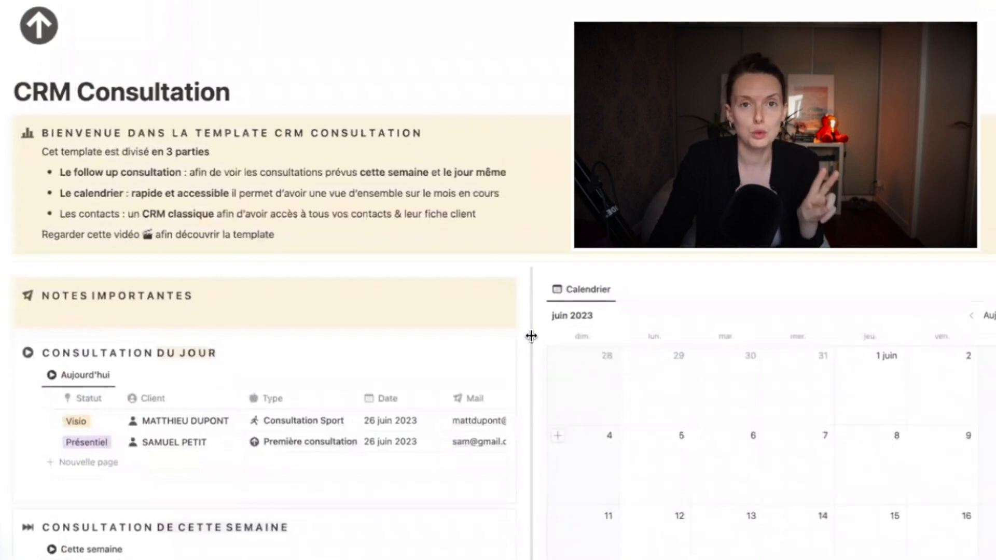
scroll(525, 336, "down", 15)
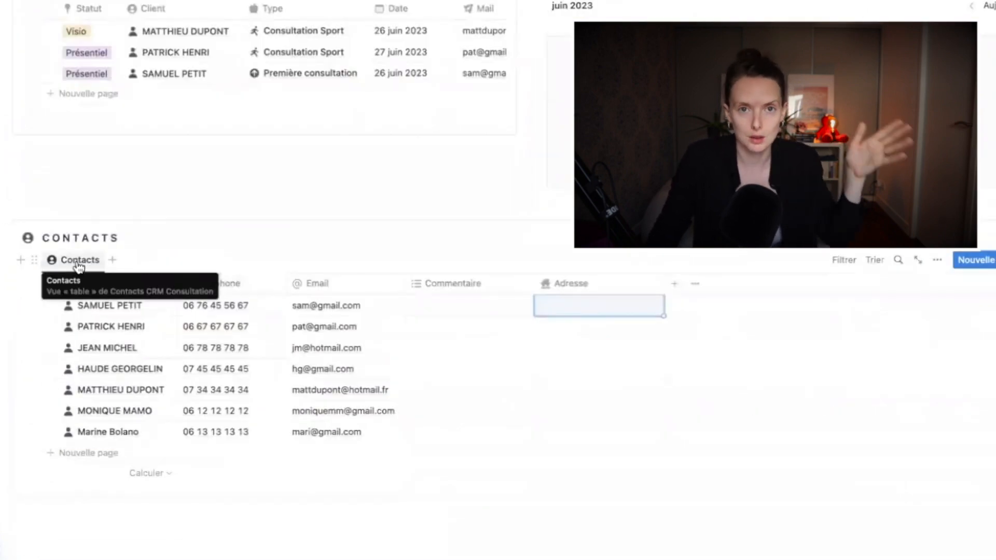
left_click(78, 260)
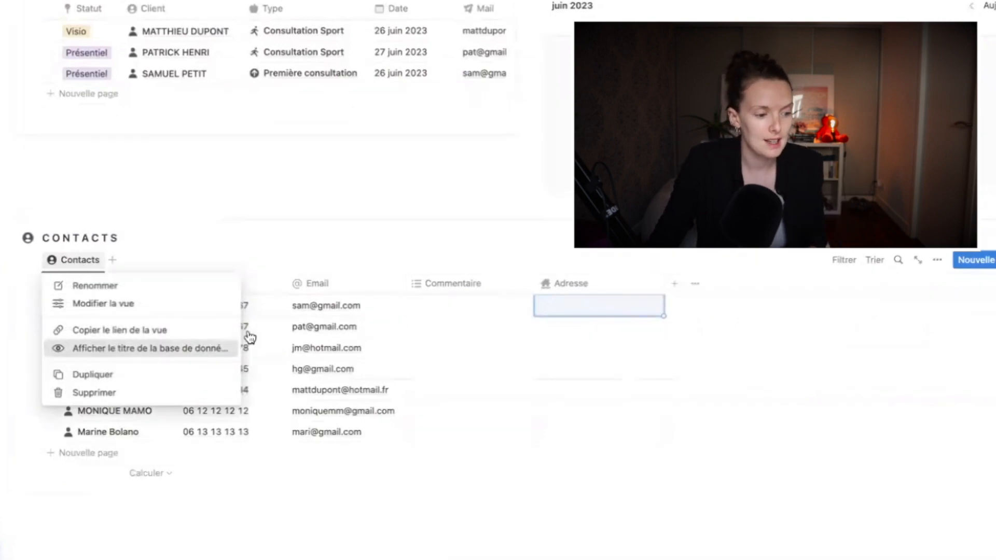
left_click(100, 349)
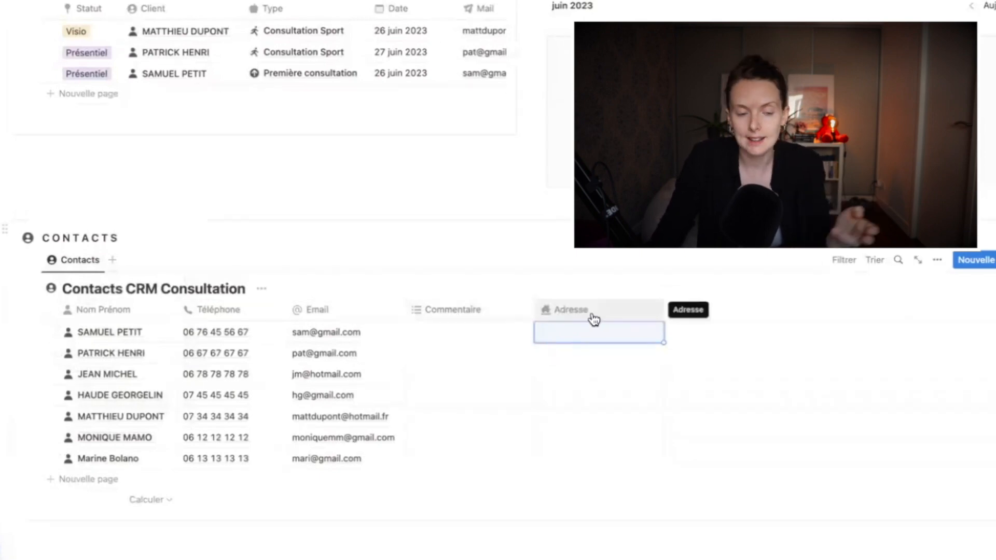
left_click(261, 292)
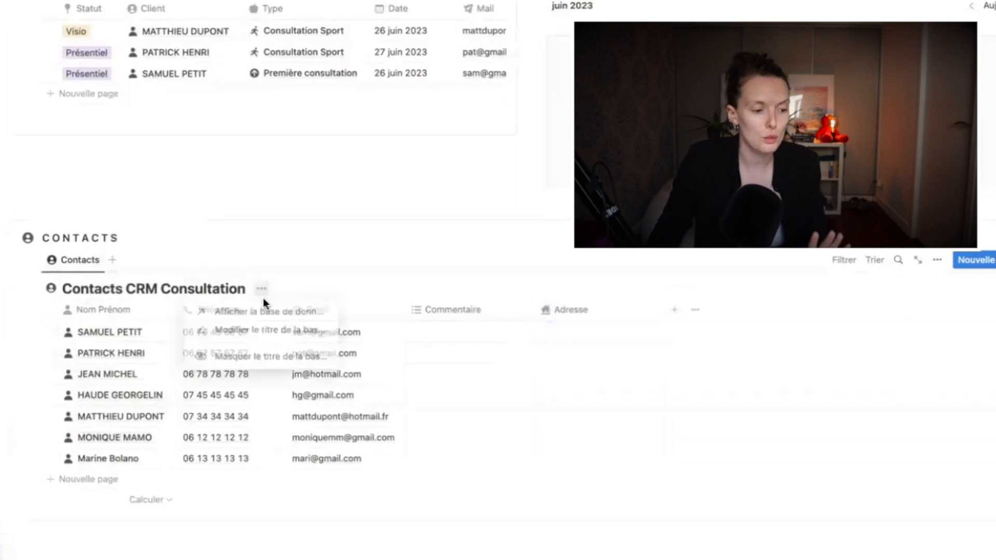
left_click(263, 357)
scroll(333, 340, "up", 5)
scroll(379, 327, "up", 3)
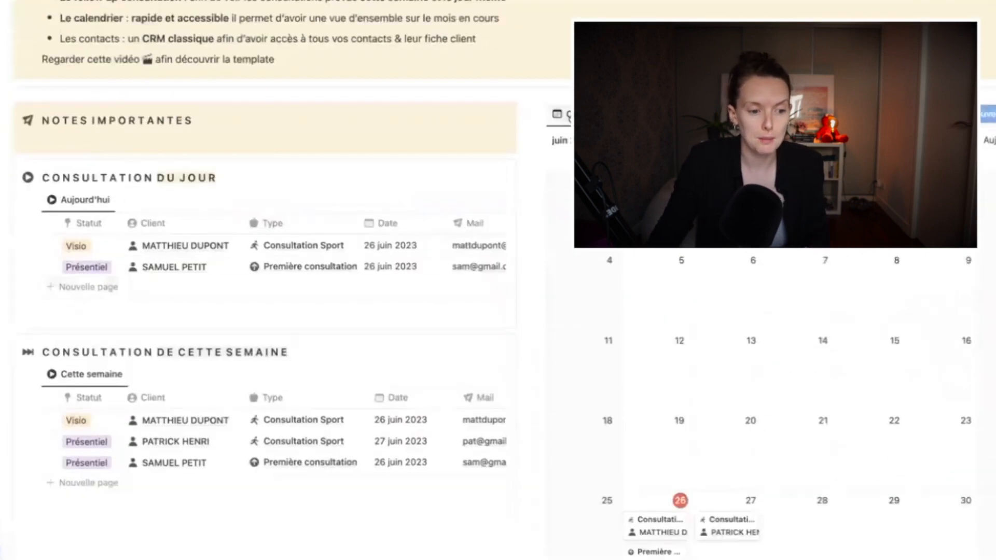
Show the database title on the calendar view, then inspect a consultation's Statut options without changing them
left_click(560, 114)
left_click(563, 202)
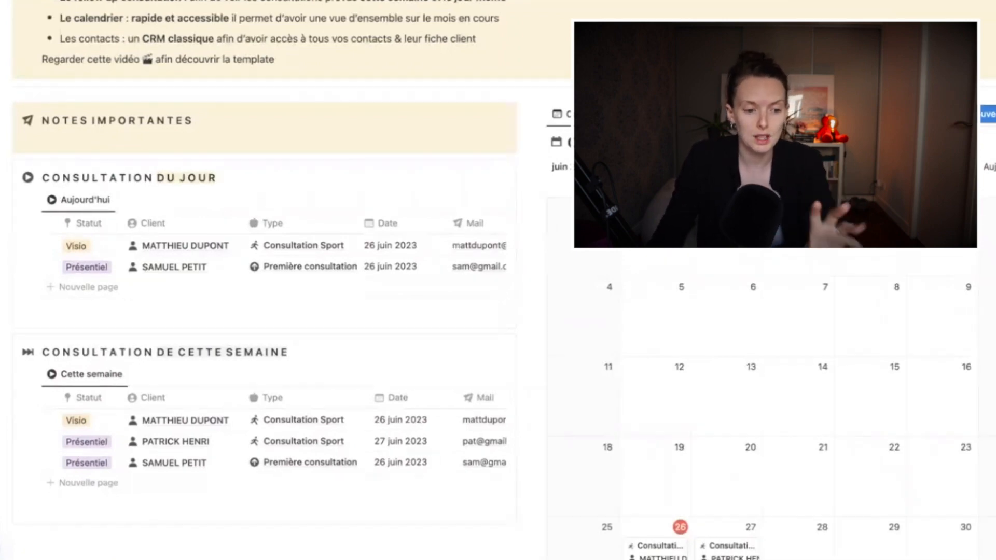
scroll(575, 297, "down", 1)
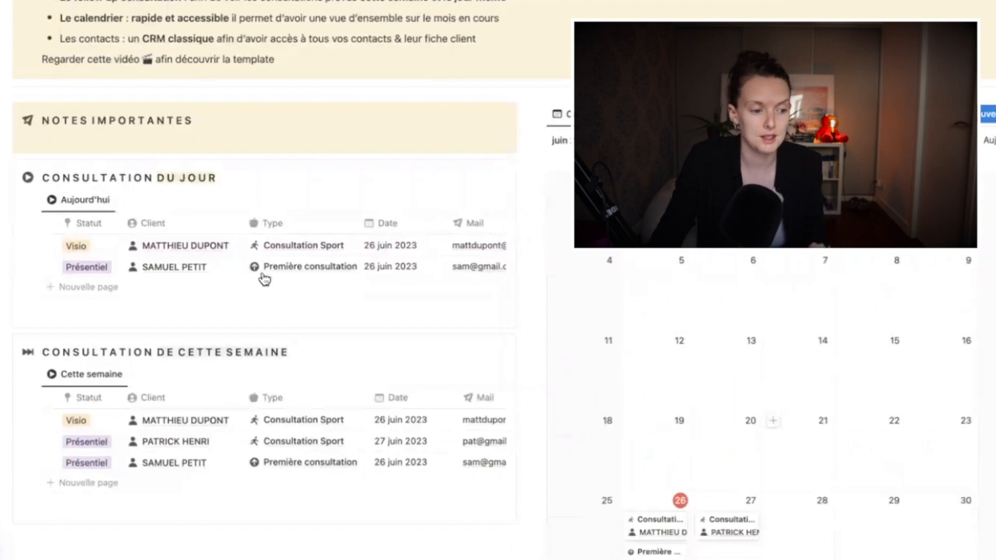
left_click(81, 201)
left_click(103, 287)
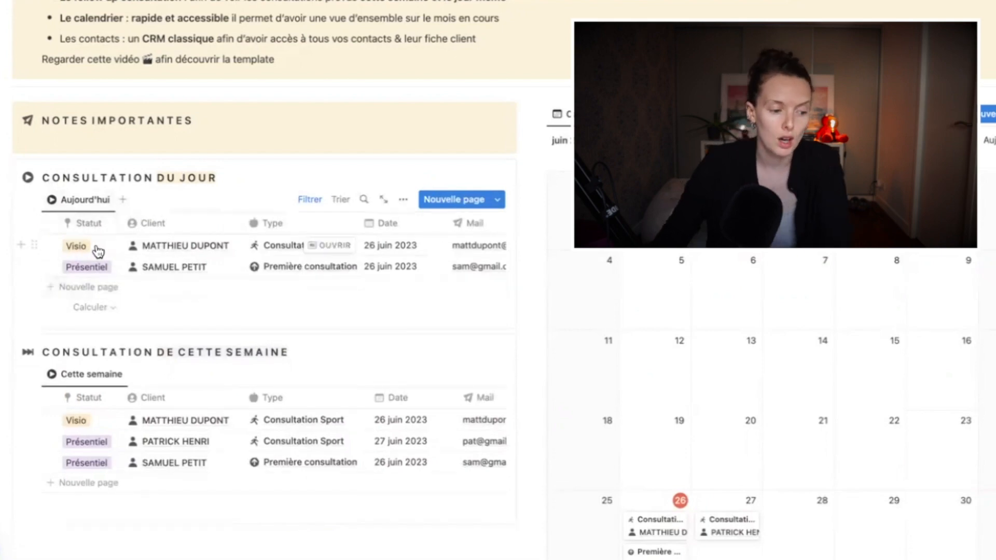
left_click(98, 251)
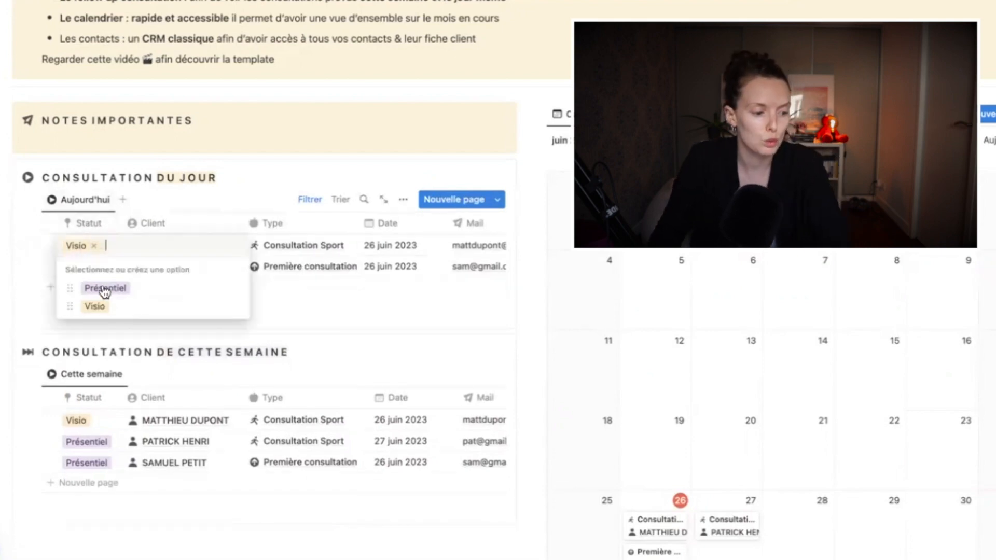
left_click(94, 230)
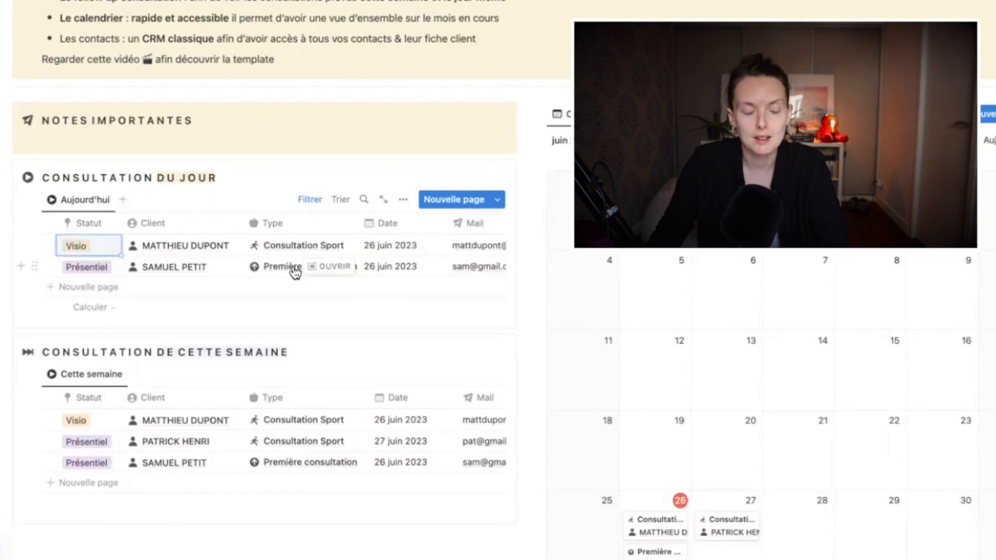
Set the Date property's format to Jour/mois/année (e.g. 26/06/2023) and review the tables
left_click(405, 223)
left_click(417, 274)
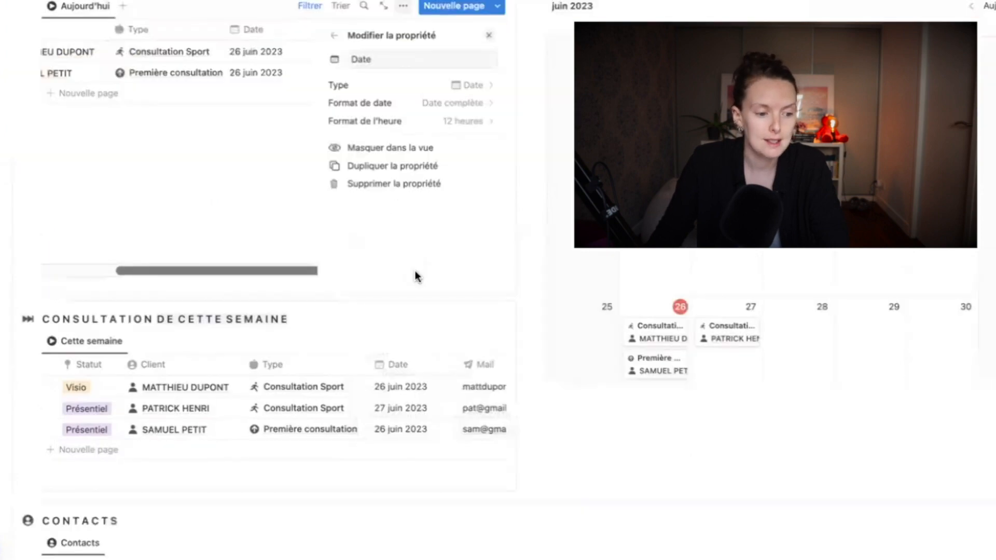
left_click(404, 103)
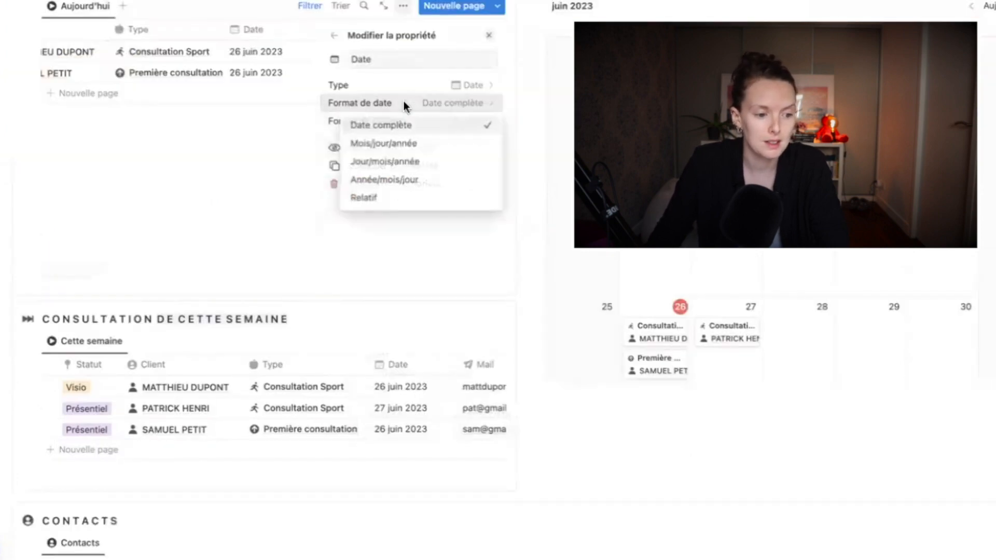
left_click(400, 161)
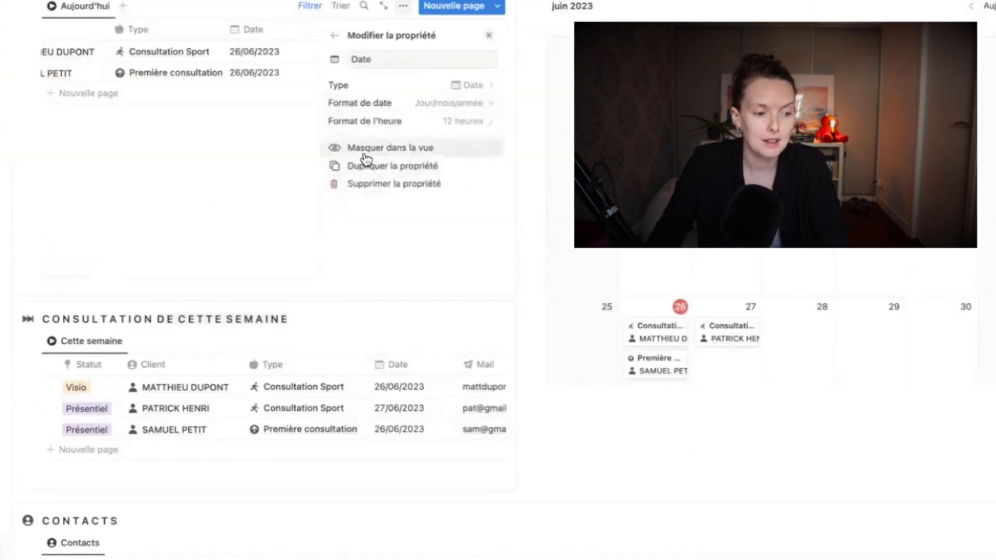
left_click(334, 35)
left_click(279, 132)
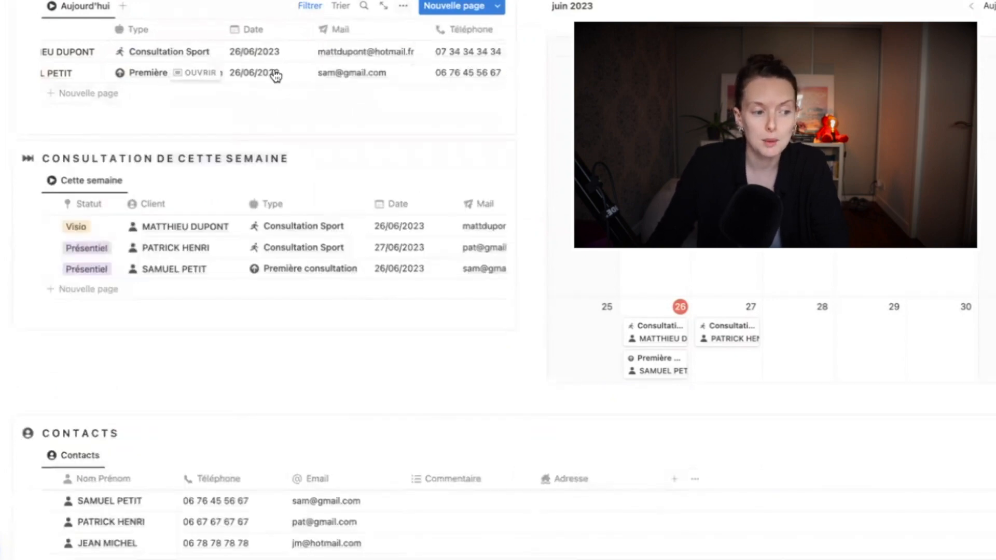
scroll(288, 73, "right", 3)
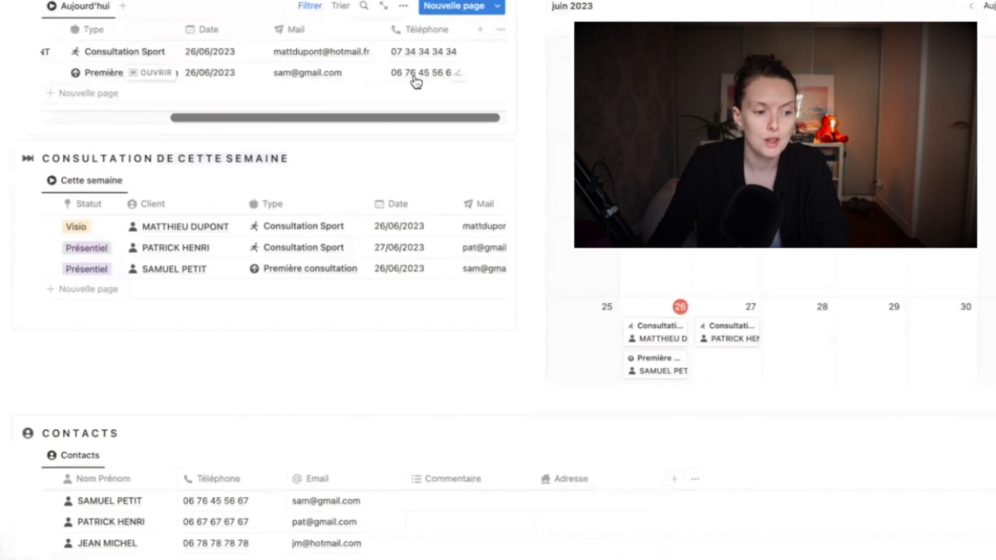
scroll(407, 87, "left", 3)
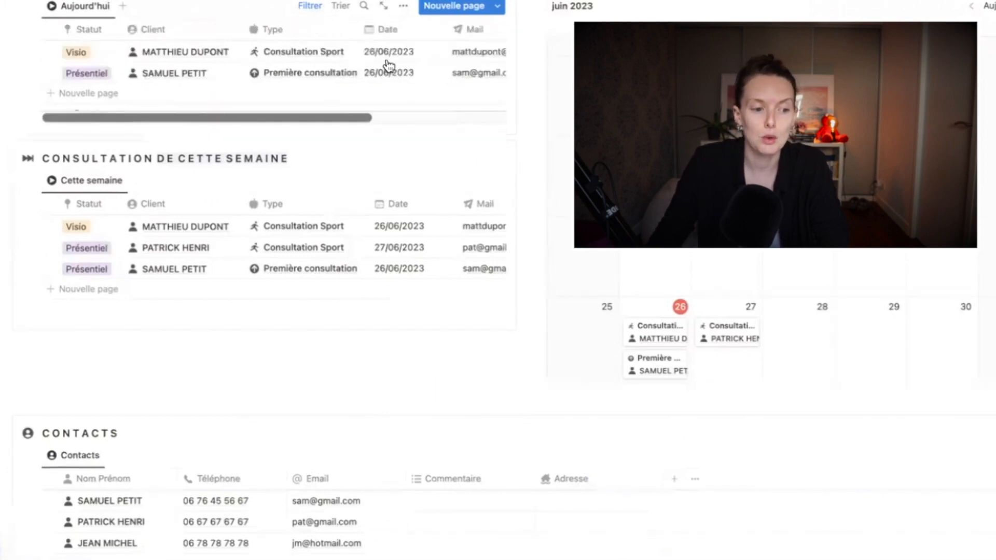
scroll(540, 167, "up", 3)
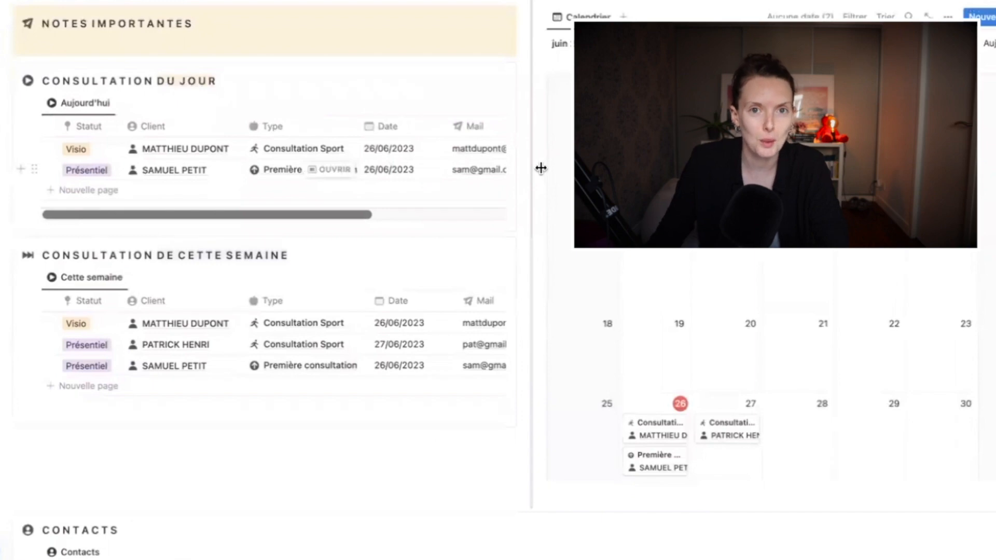
scroll(540, 168, "down", 5)
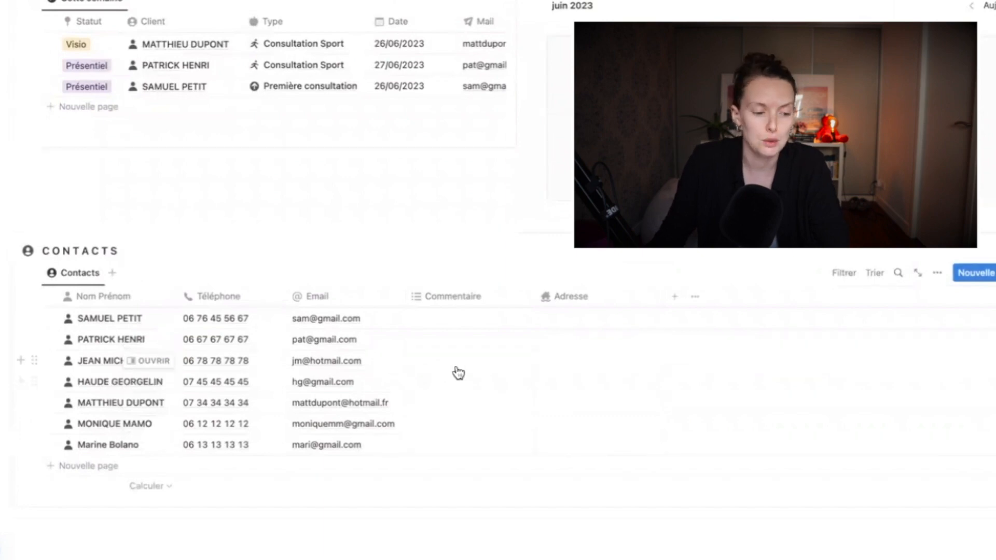
scroll(456, 373, "up", 6)
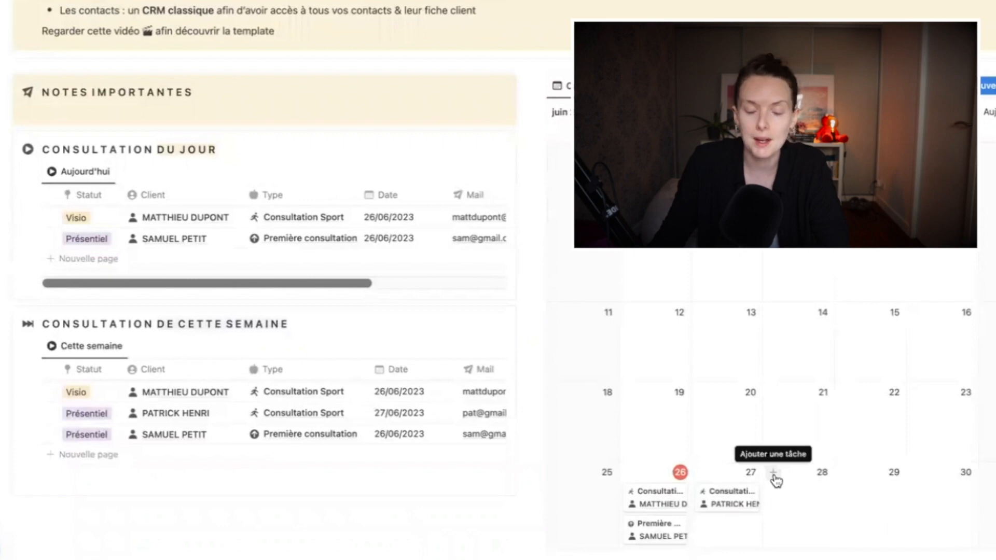
Create a consultation on 28 June and link an existing contact as its client
left_click(773, 476)
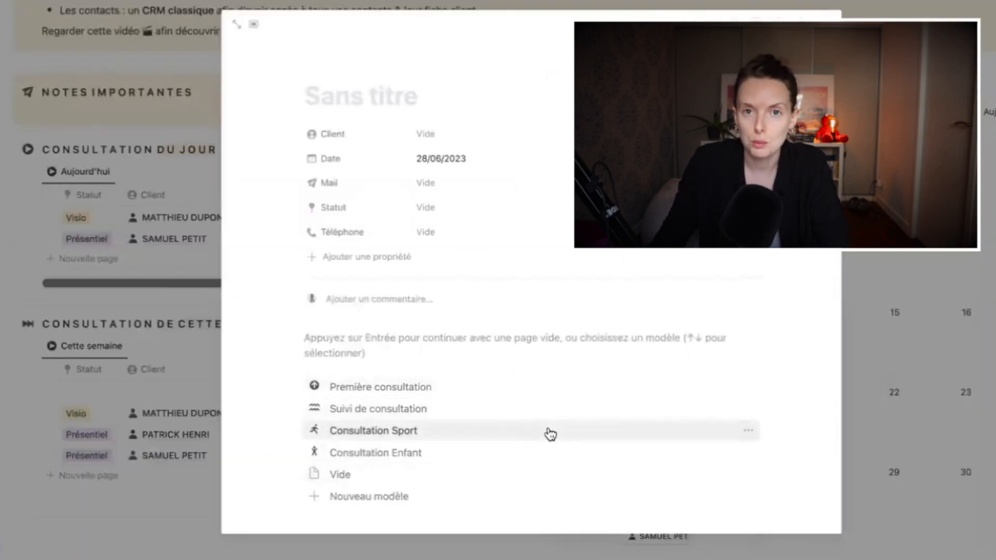
left_click(501, 133)
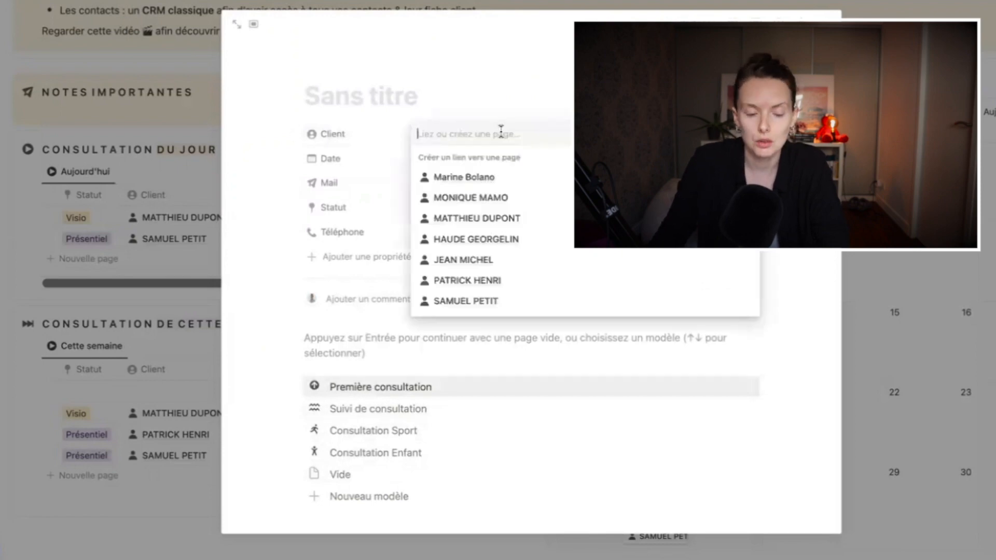
left_click(489, 241)
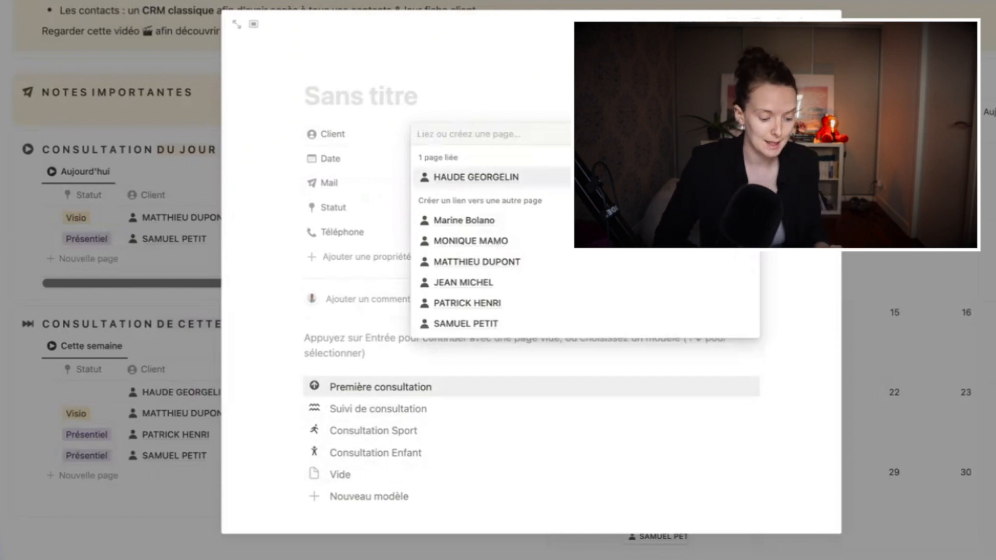
type("haude")
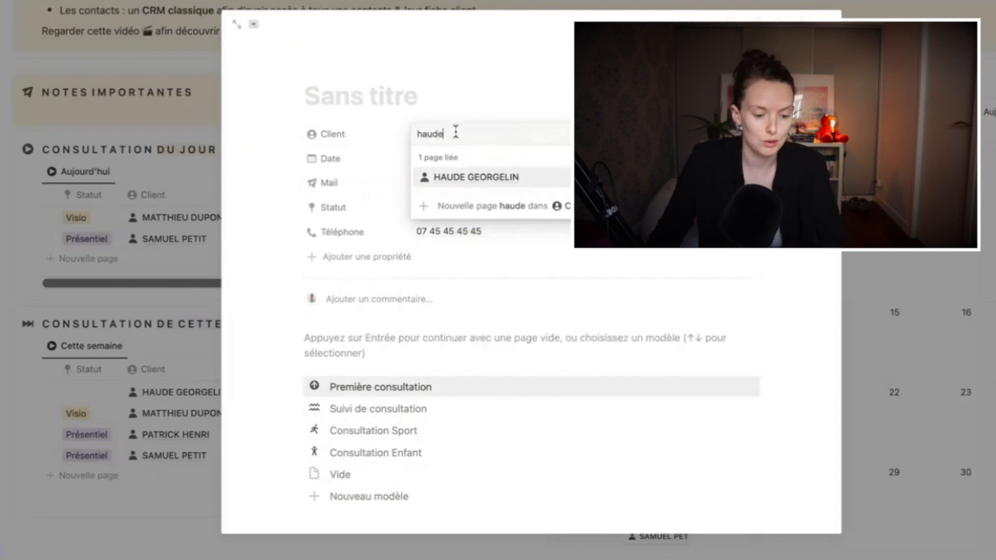
left_click_drag(452, 134, 410, 134)
key("Return")
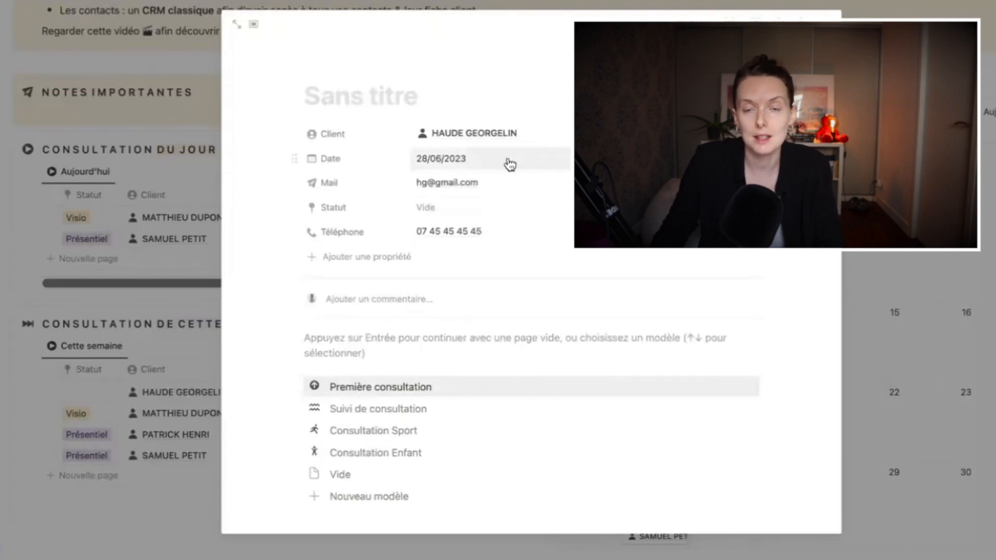
Include a time on the consultation date and set it to 11:00
left_click(528, 164)
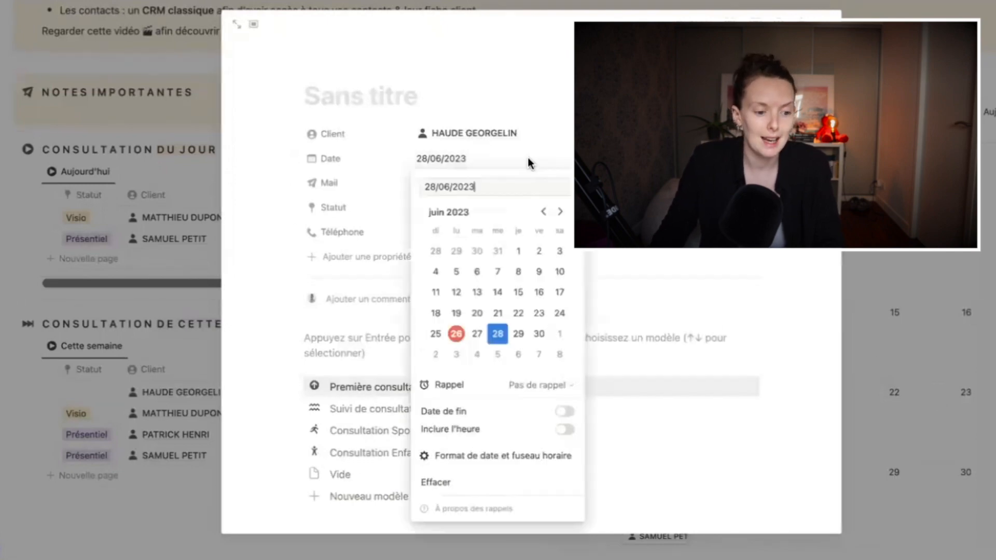
left_click(565, 429)
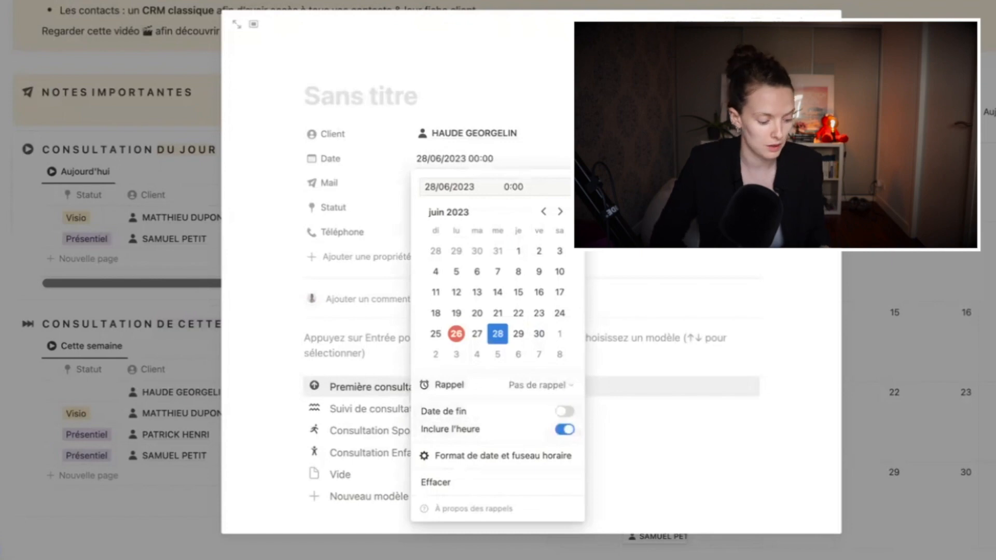
double_click(508, 186)
type("11")
key("Return")
Set the status to Visio and apply the Première consultation template
left_click(475, 209)
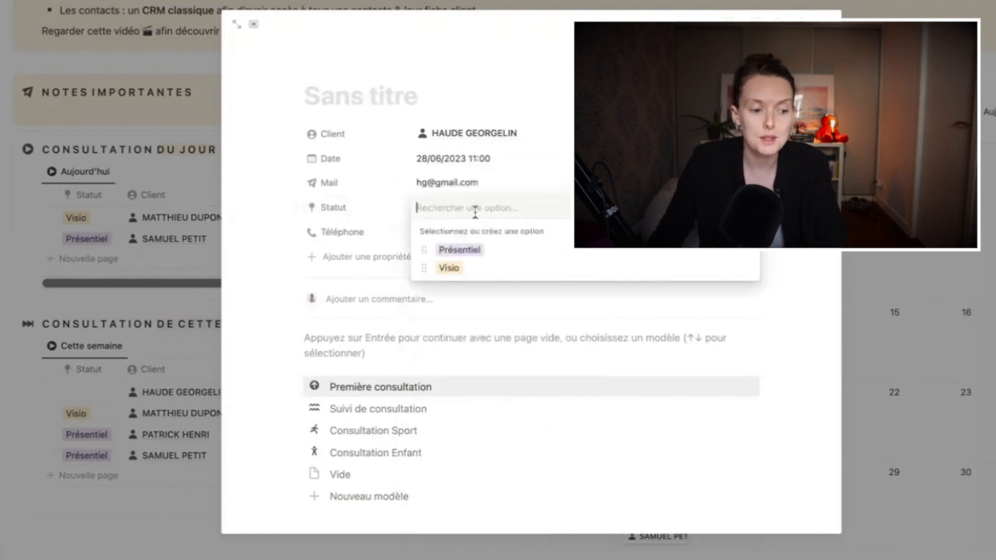
left_click(450, 269)
scroll(451, 322, "down", 2)
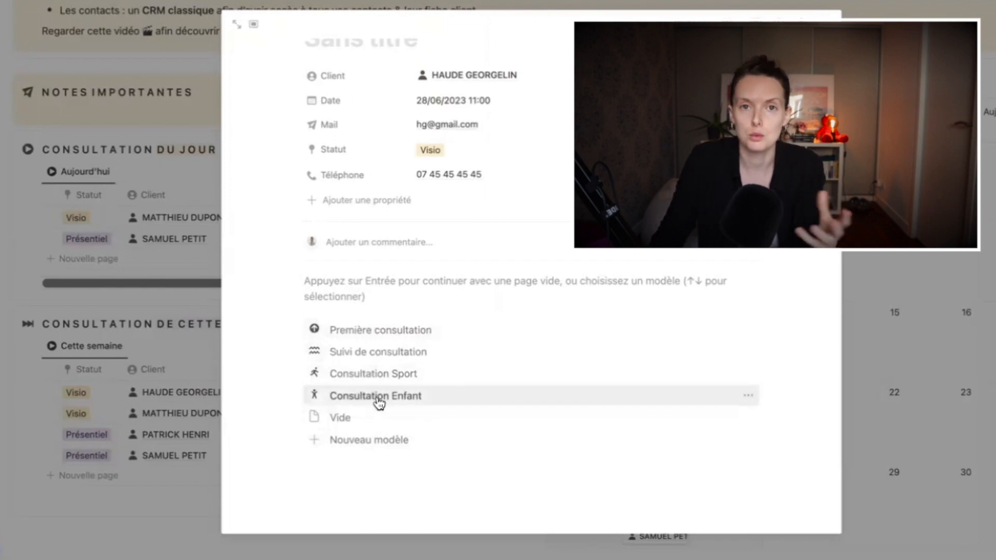
left_click(381, 333)
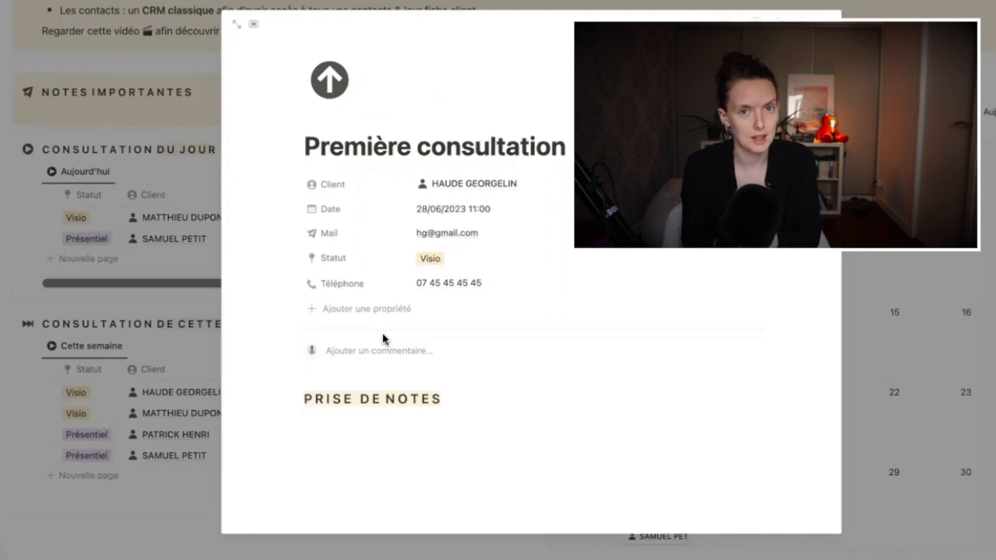
Close the consultation page, then move the new consultation to 26 June and back to 28 June
key("Escape")
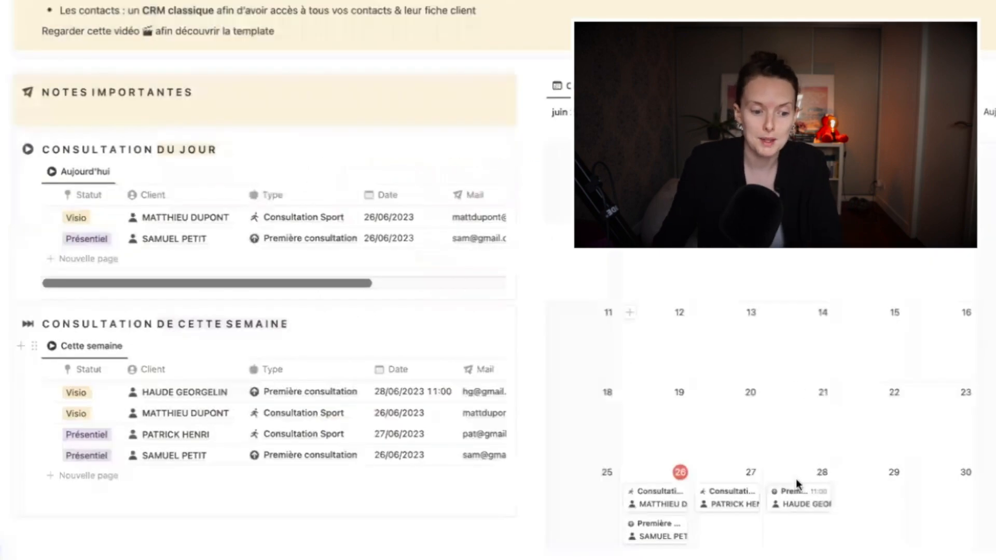
scroll(788, 475, "down", 1)
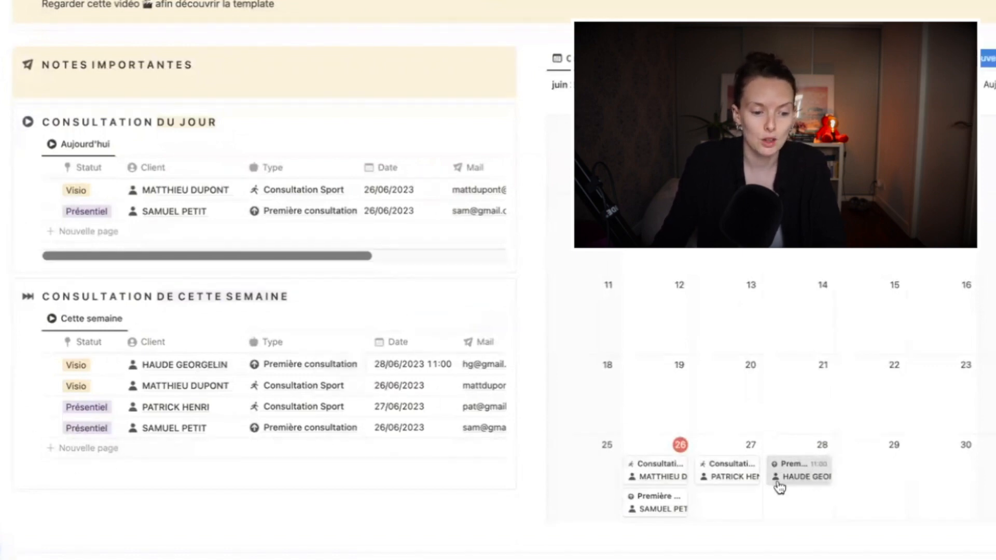
left_click_drag(778, 482, 669, 483)
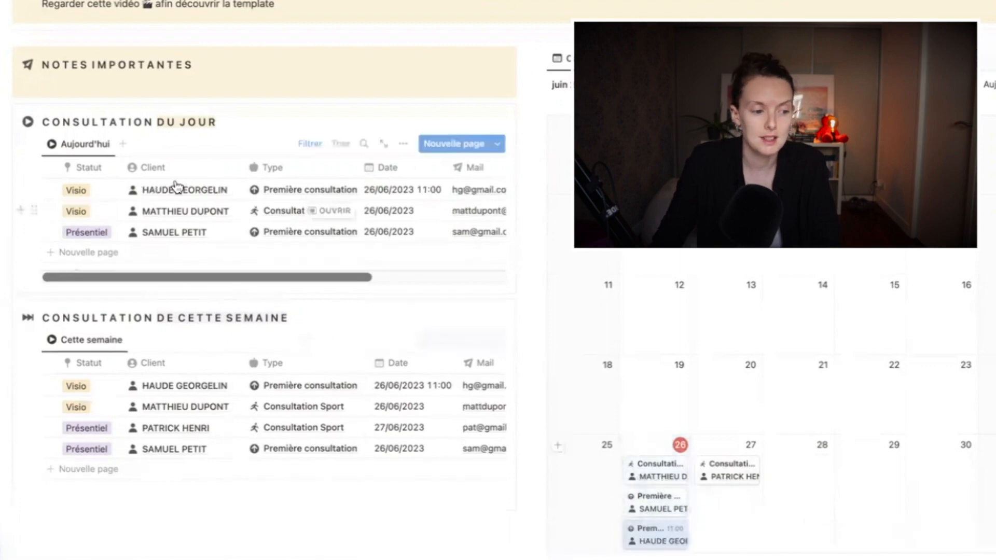
left_click_drag(674, 537, 799, 469)
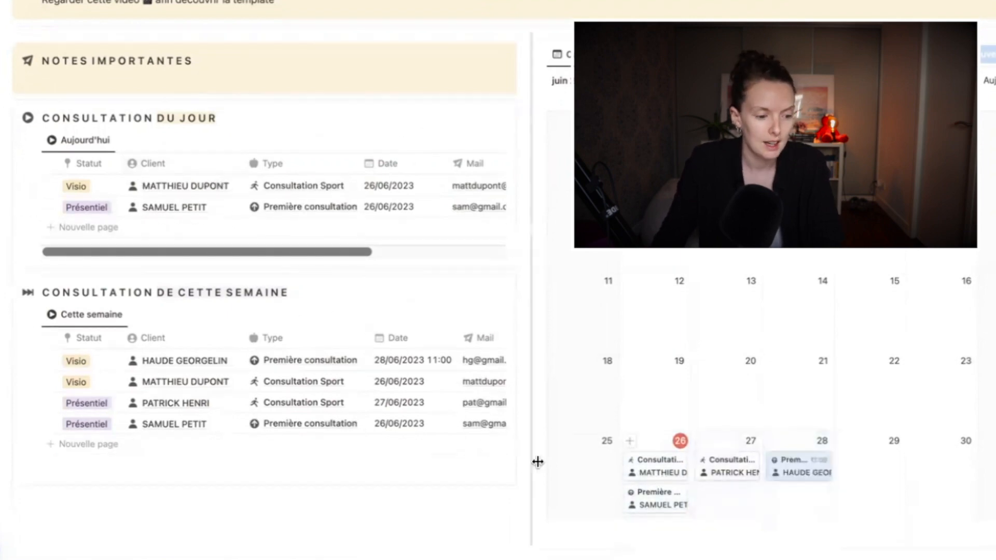
Sort this week's consultations table by Date ascending and save the sort for everyone
left_click(404, 342)
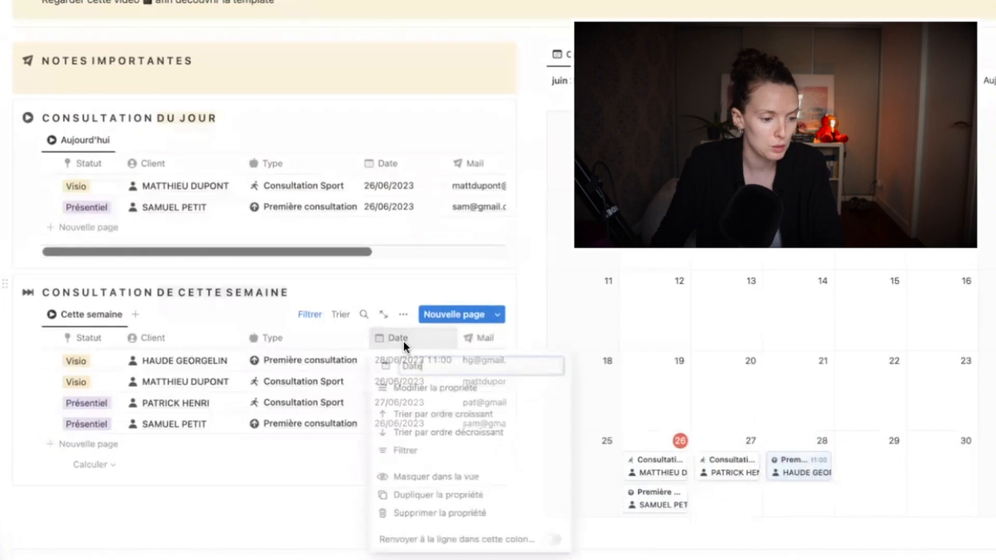
left_click(435, 414)
scroll(400, 173, "up", 3)
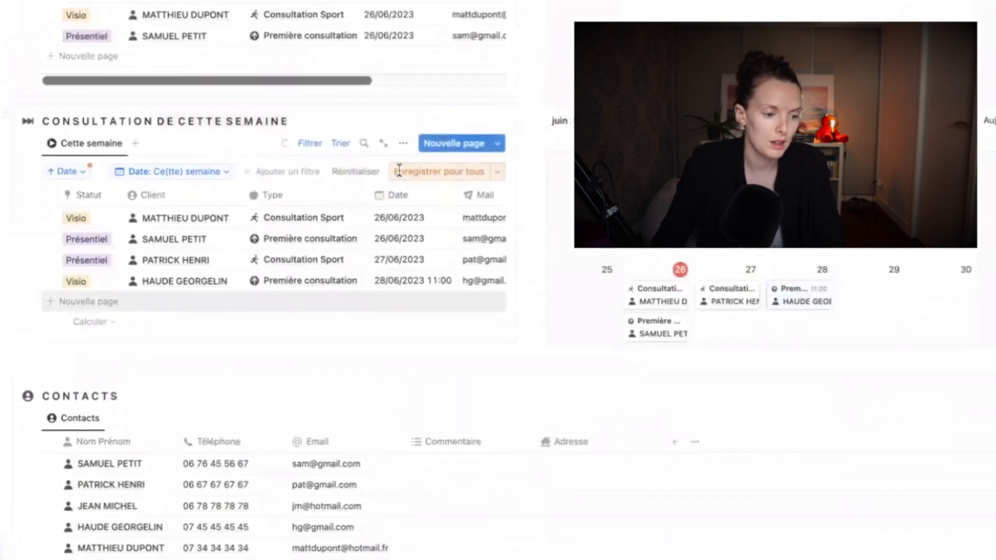
left_click(419, 195)
Sort today's consultations table by Date ascending, save it for everyone, and clear the selection
scroll(406, 283, "up", 3)
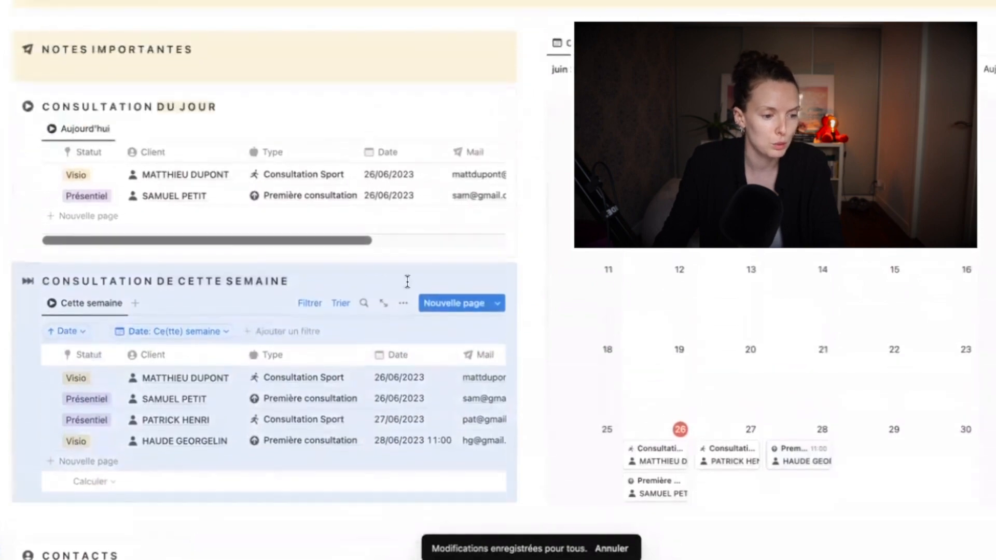
left_click(397, 177)
left_click(411, 244)
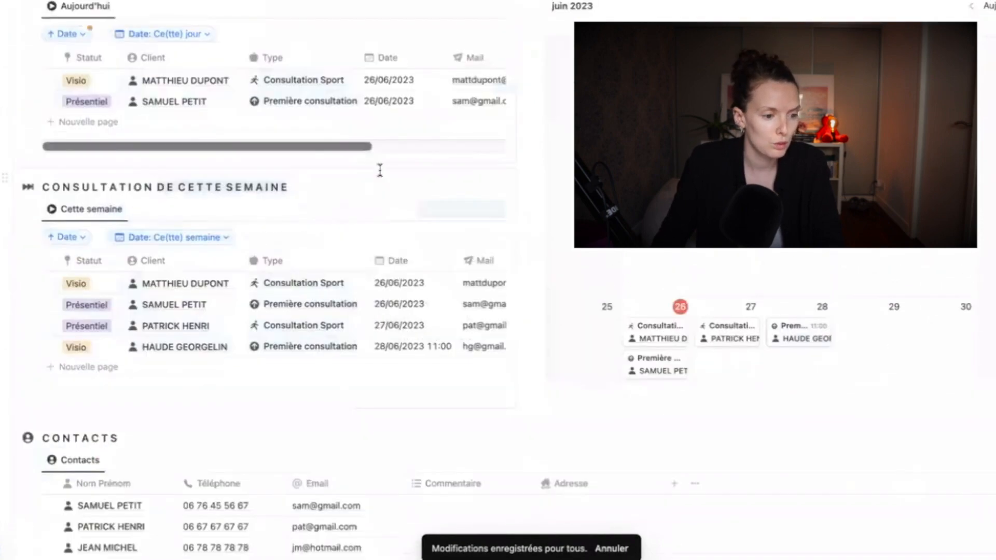
scroll(409, 187, "up", 2)
left_click(438, 129)
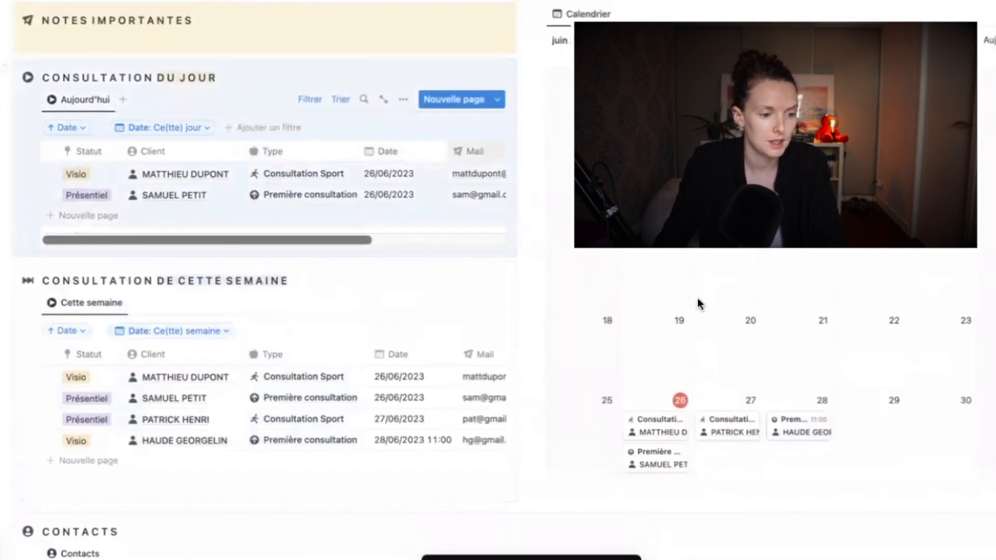
scroll(933, 466, "up", 1)
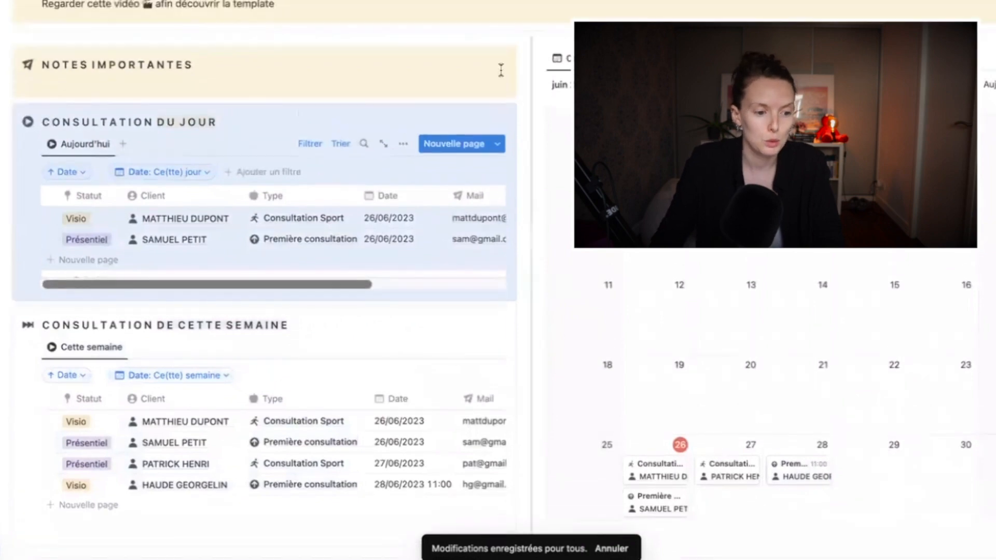
left_click(404, 72)
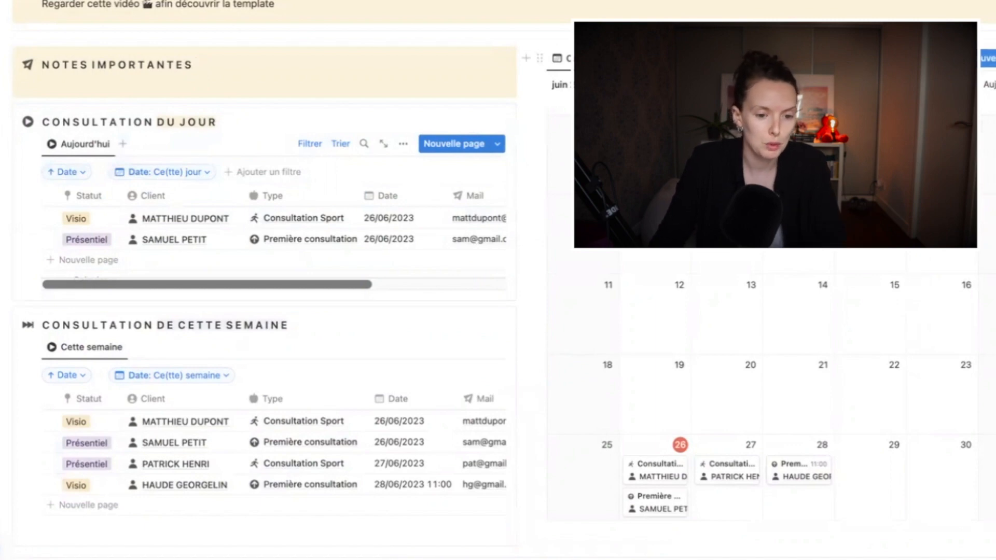
Browse the template lists, then open the options for the calendar's Première consultation template
left_click(993, 58)
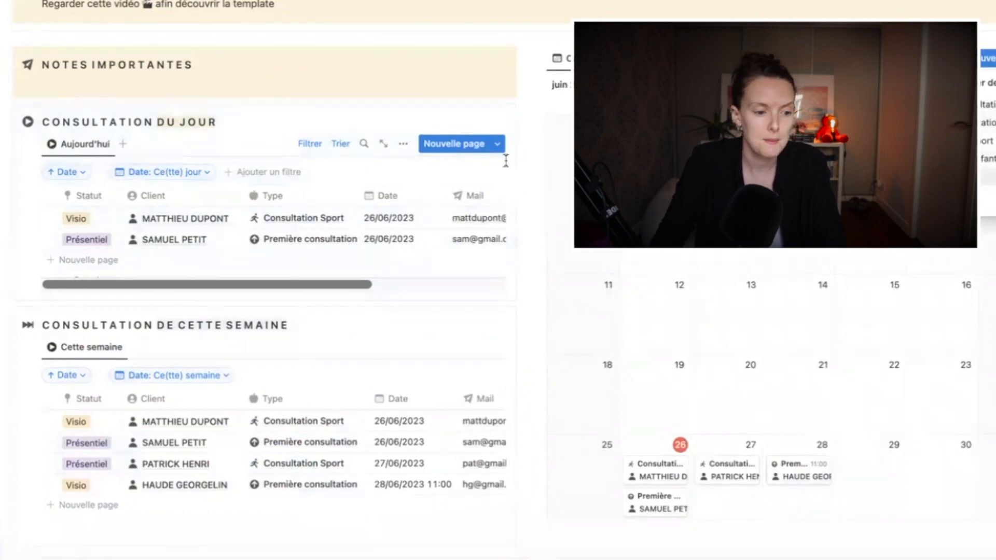
left_click(497, 143)
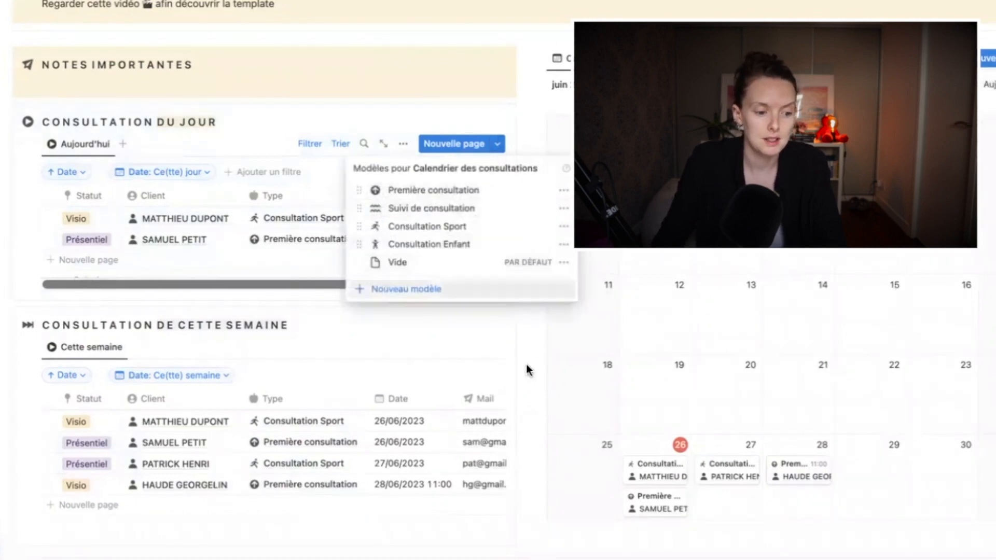
left_click(526, 364)
left_click(497, 346)
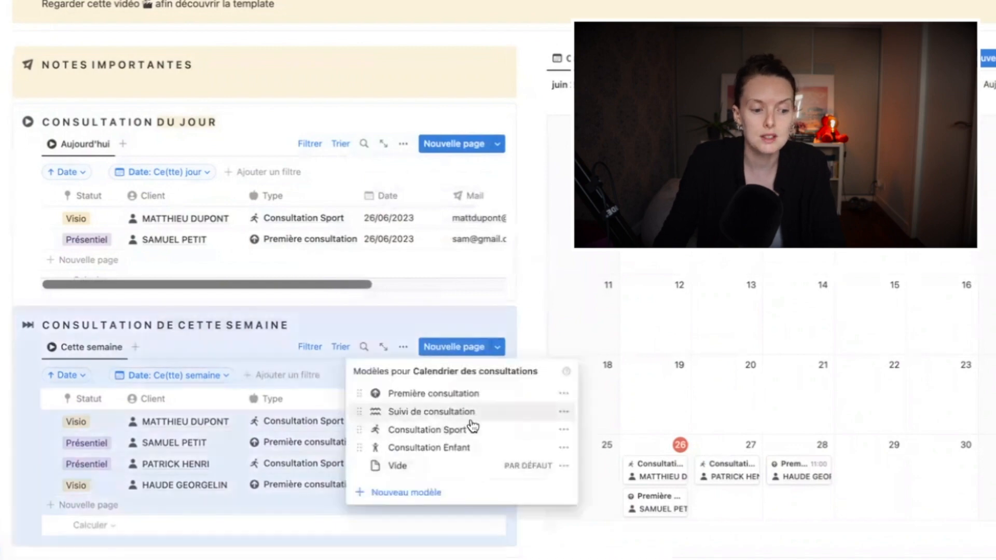
left_click(528, 287)
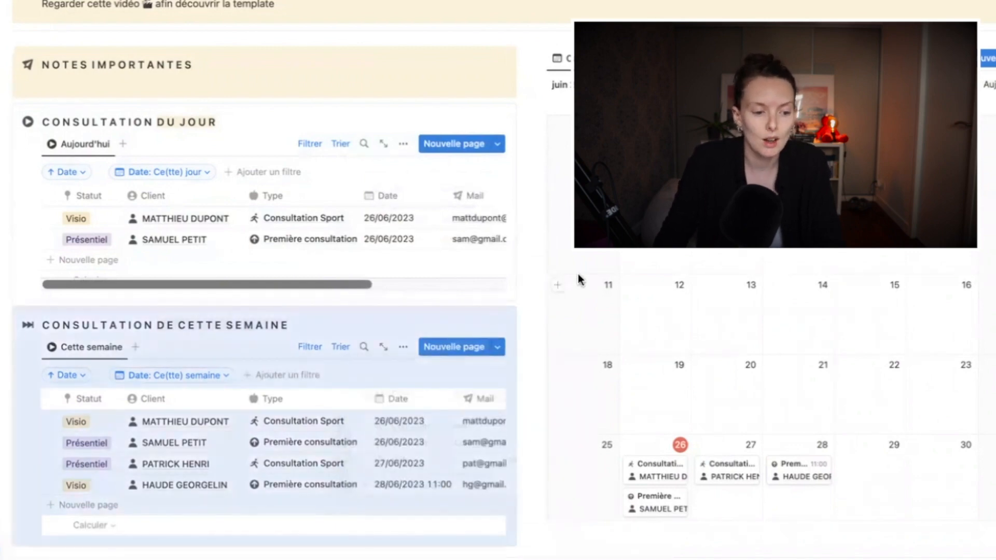
left_click(538, 262)
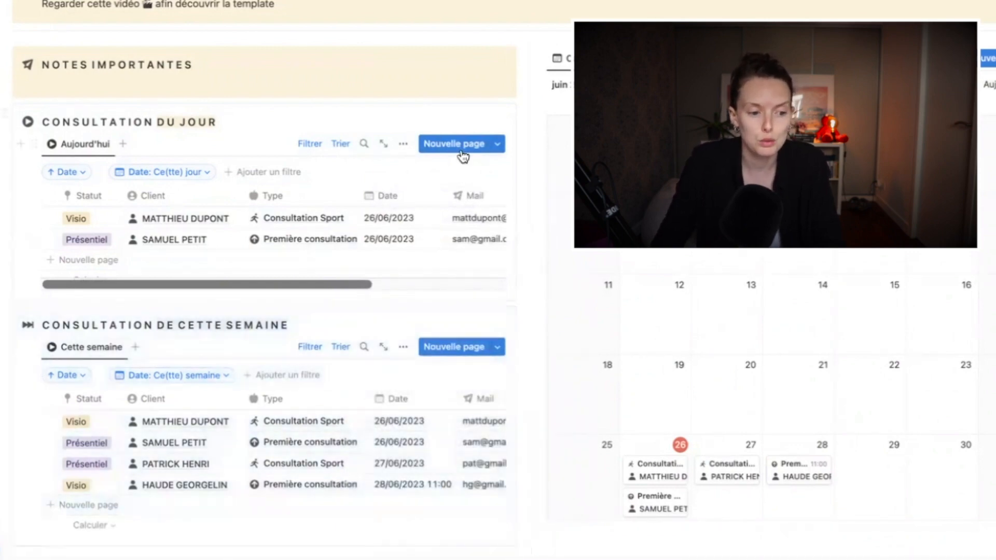
left_click(988, 61)
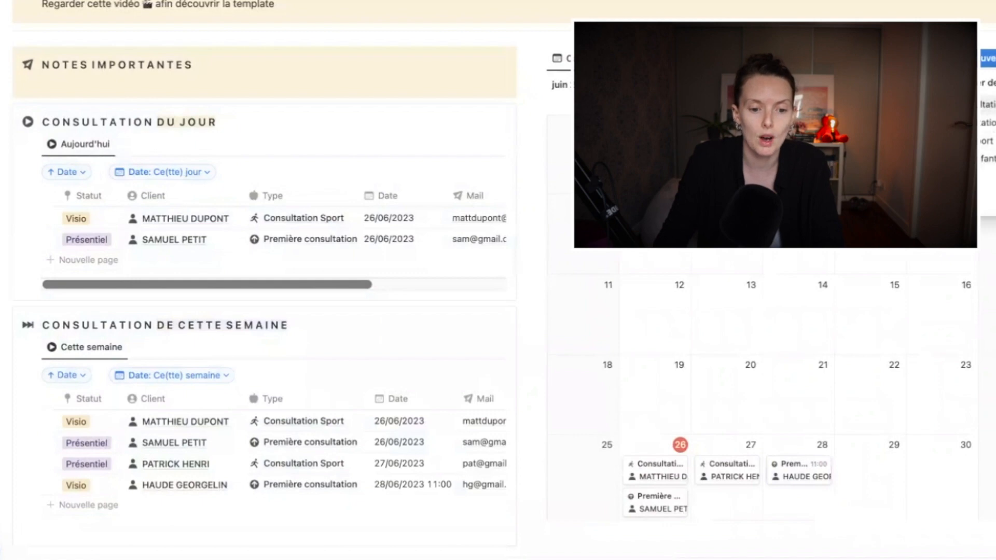
left_click(992, 105)
Edit the Première consultation template, dragging Téléphone above Statut, then go back to the dashboard
left_click(984, 108)
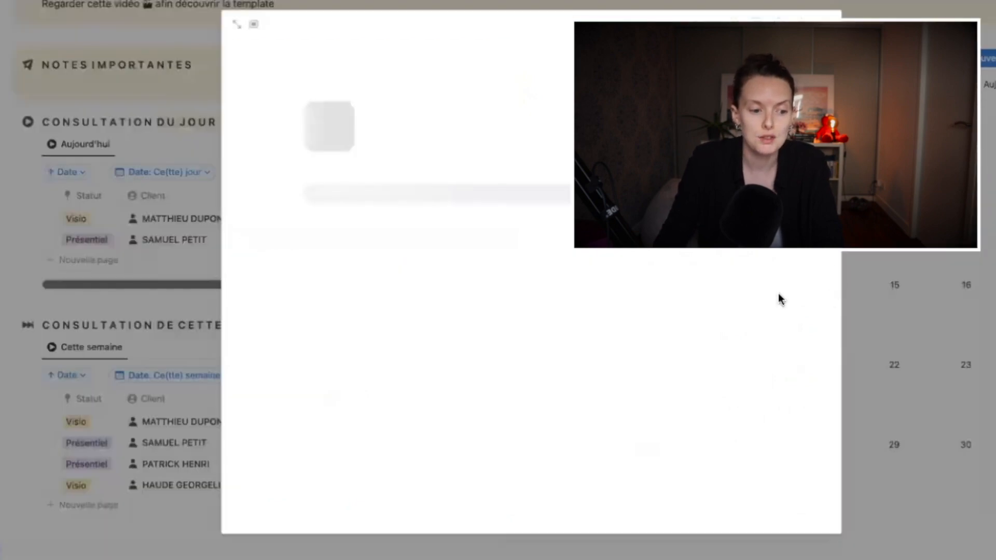
left_click(461, 441)
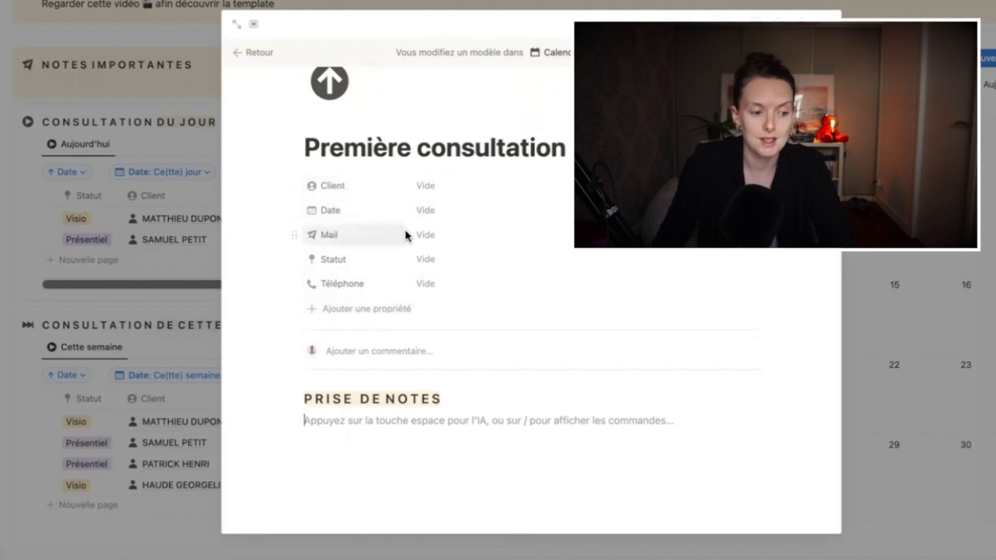
left_click_drag(296, 283, 296, 258)
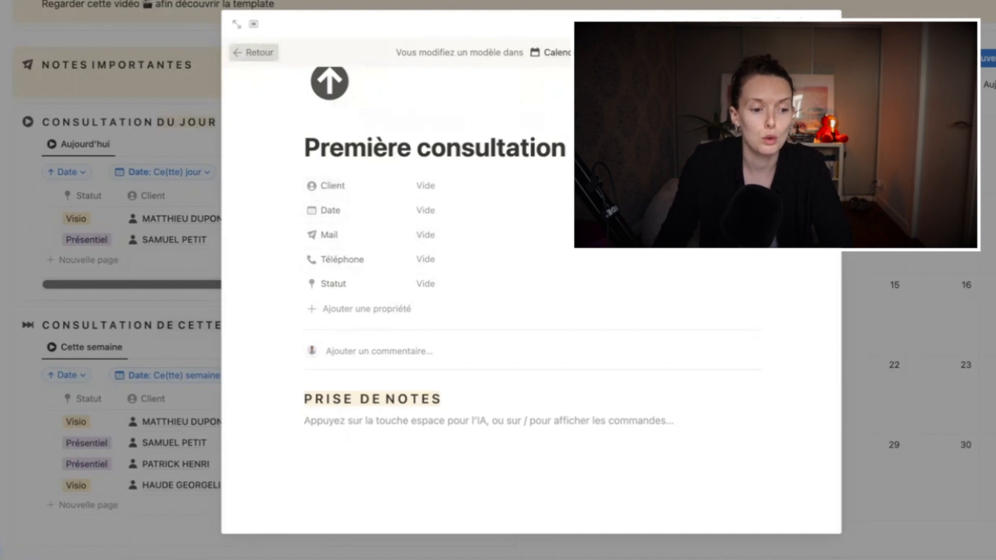
left_click(254, 52)
left_click(992, 86)
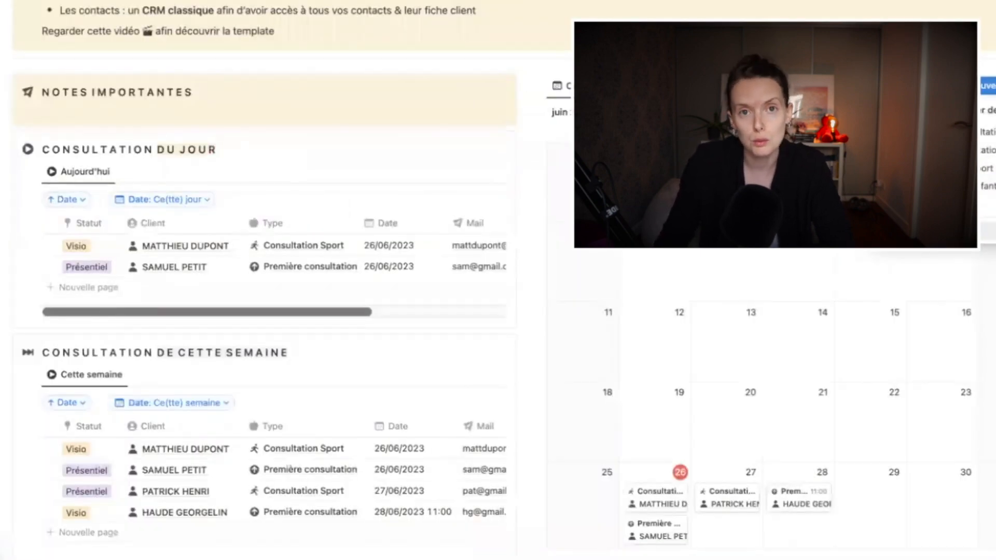
left_click(531, 127)
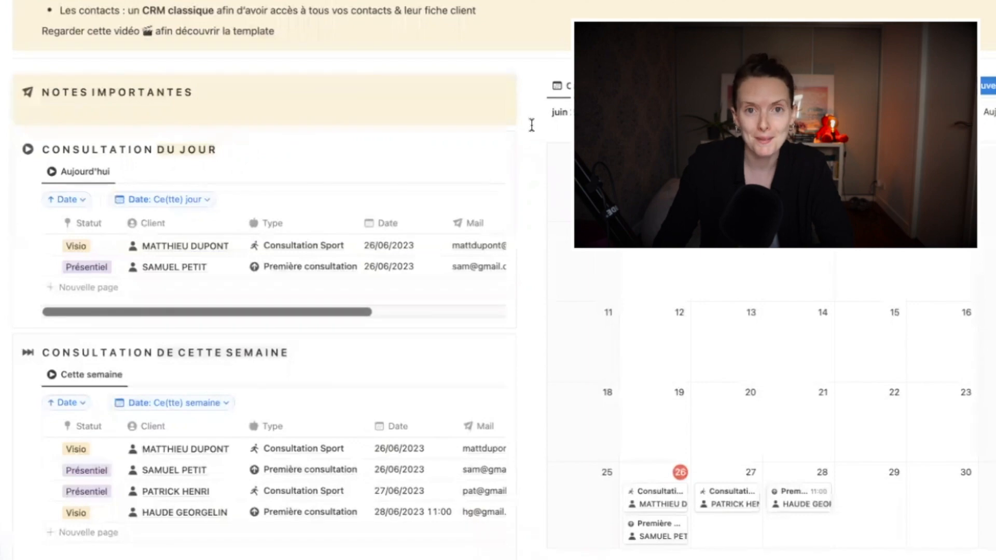
scroll(532, 124, "down", 8)
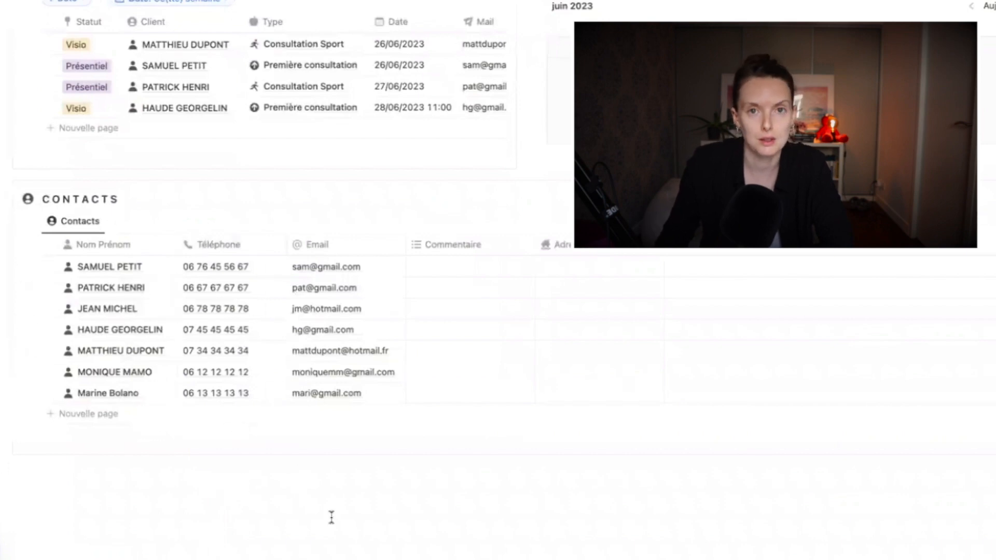
scroll(208, 348, "up", 1)
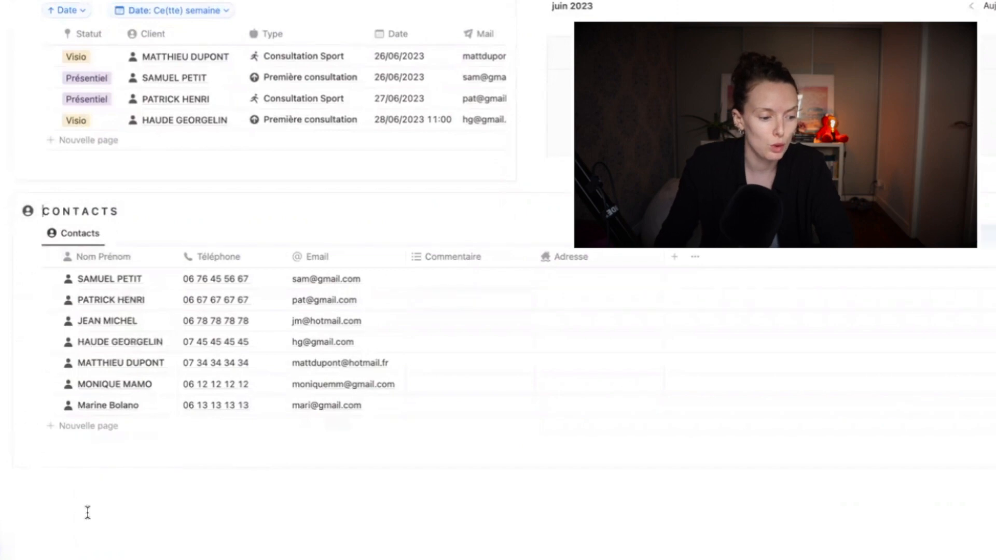
left_click(88, 508)
type("# ")
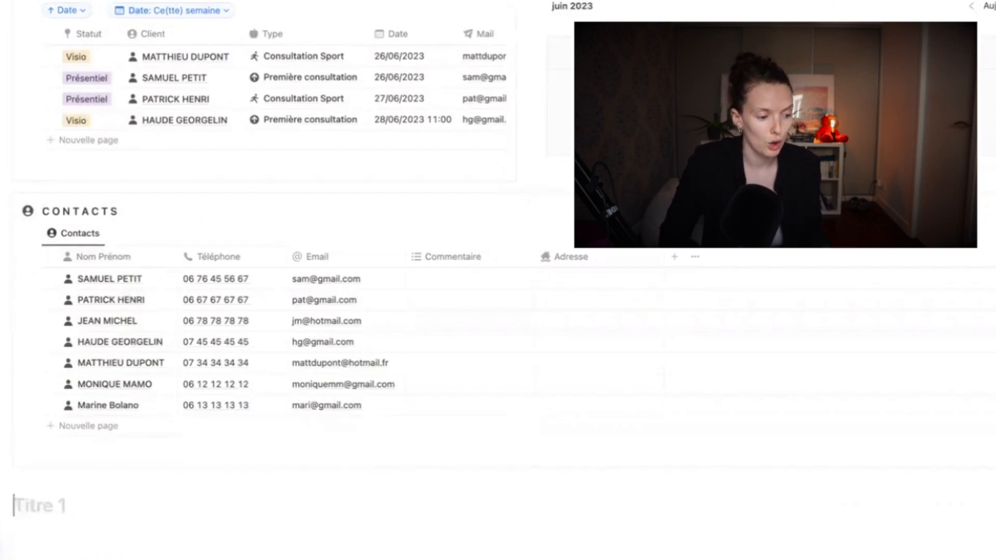
type("CONTACTS")
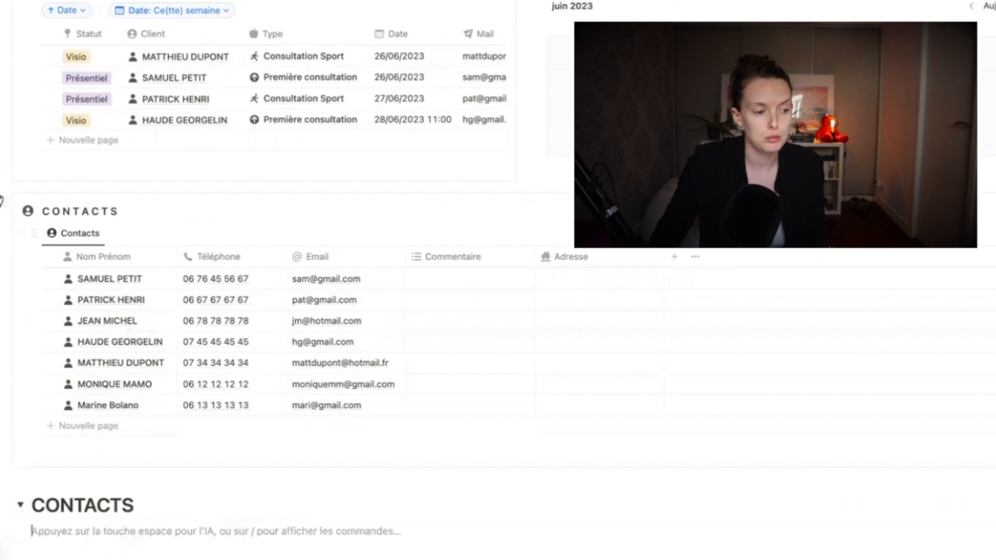
left_click_drag(10, 232, 24, 505)
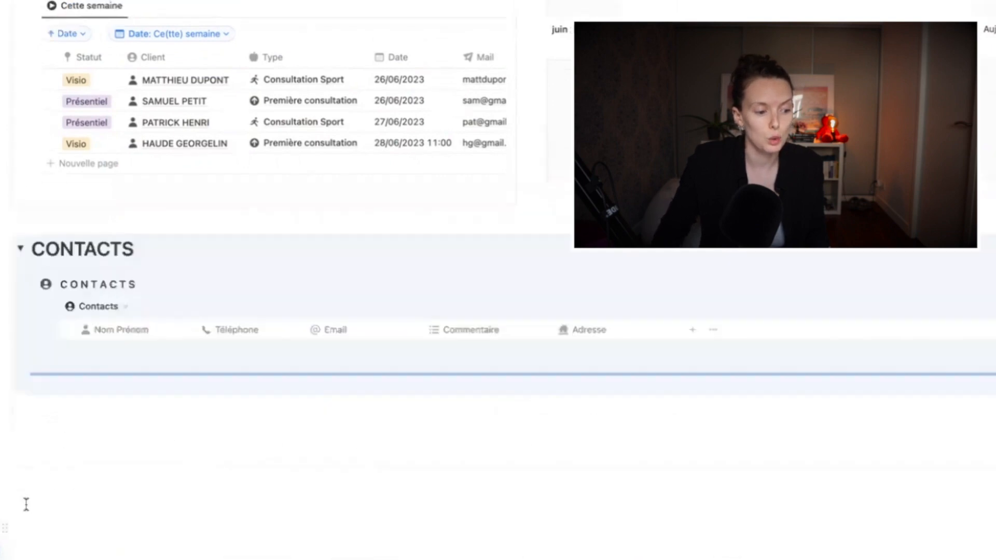
left_click(20, 226)
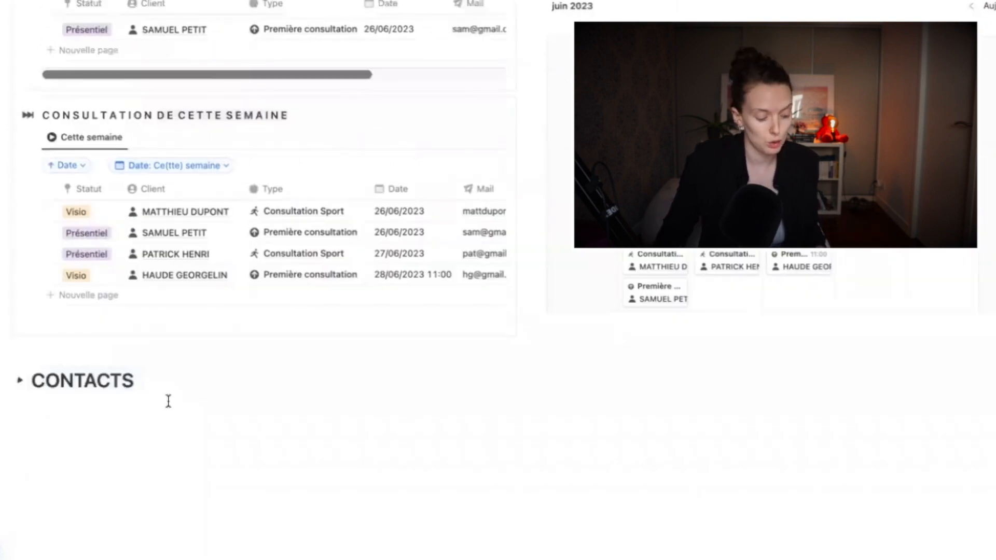
key("super+z")
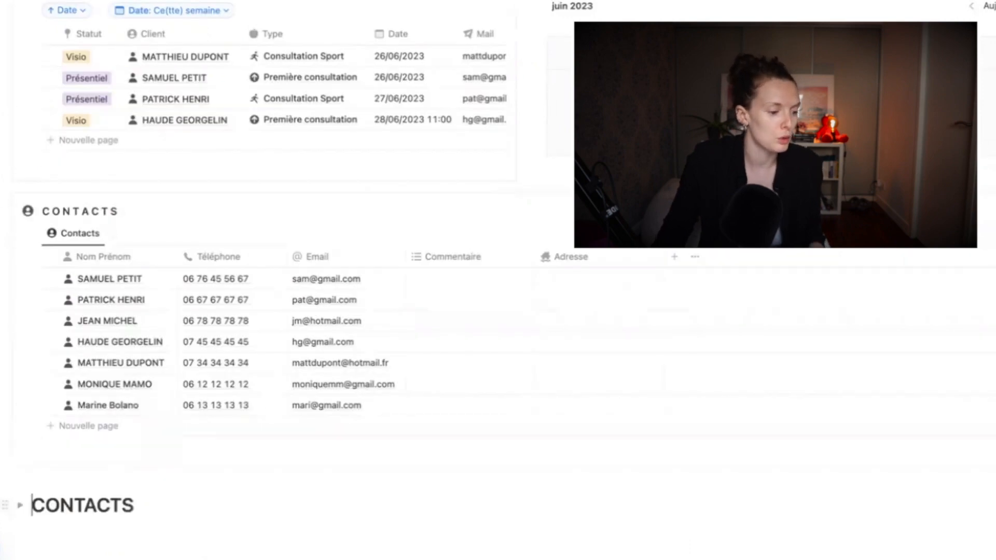
key("Escape")
key("BackSpace")
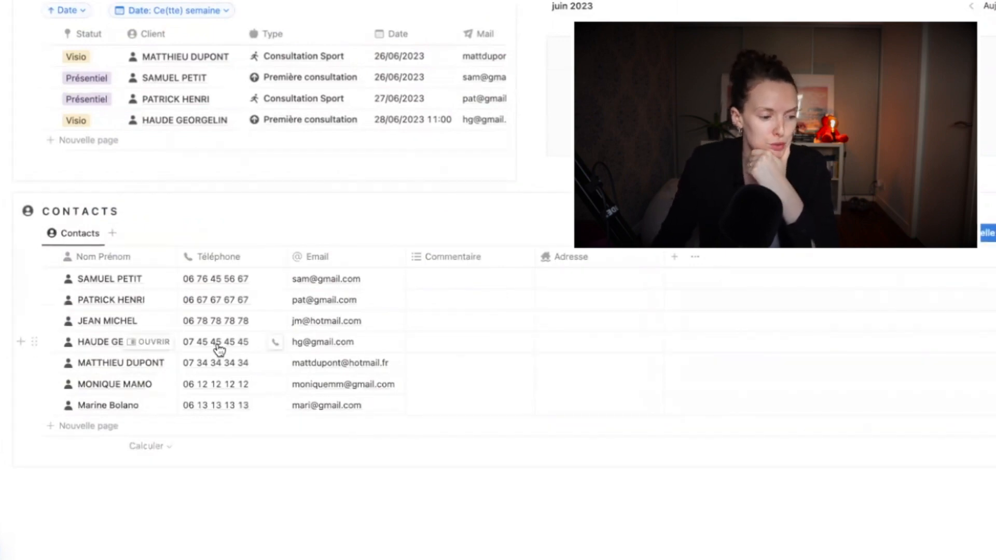
Add a Contacts row, apply the Nouveau client template, and title the page with the contact's full name
left_click(92, 429)
key("Escape")
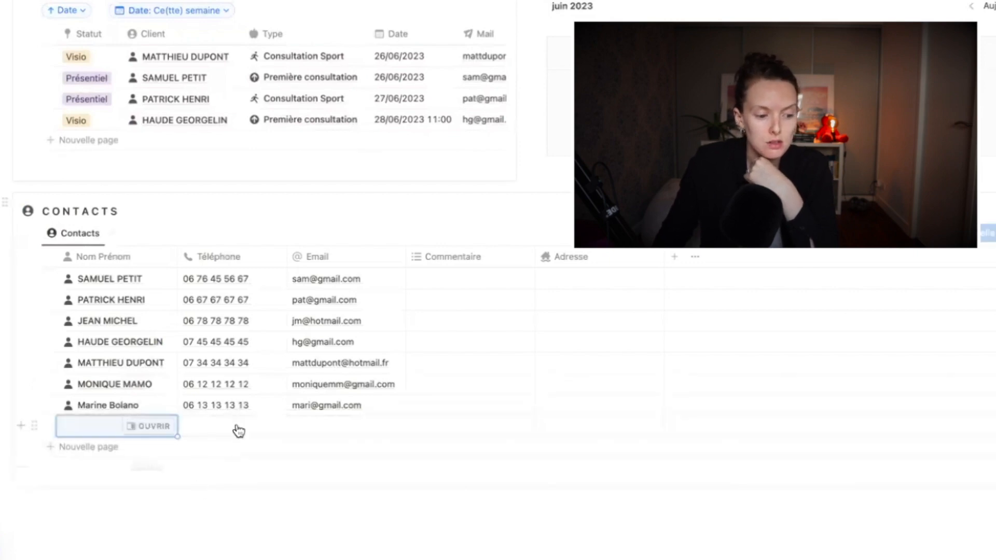
left_click(164, 435)
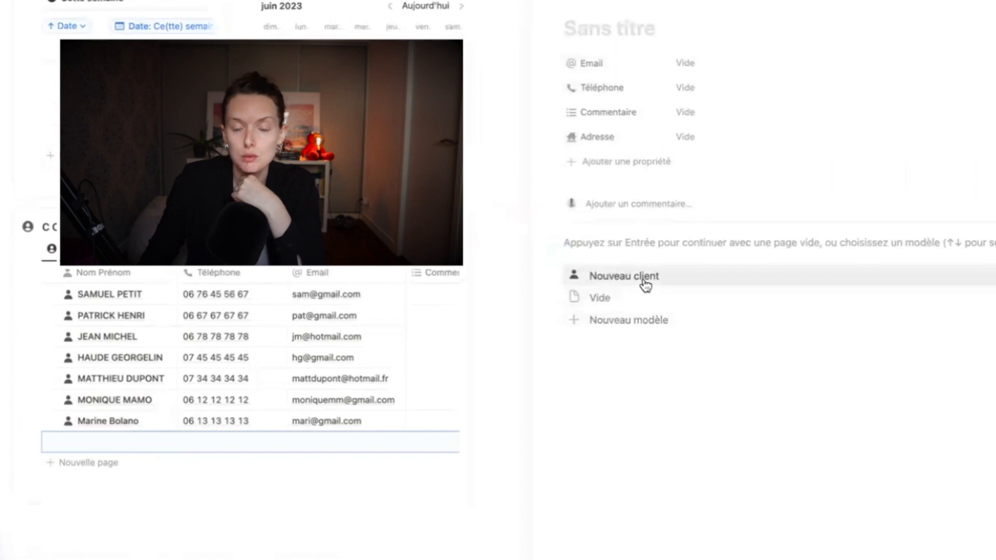
left_click(650, 285)
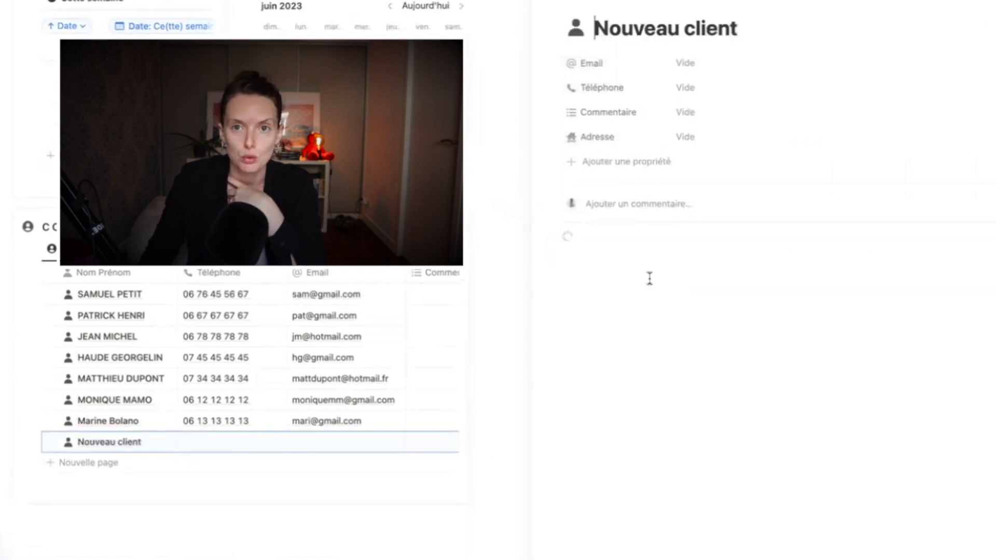
left_click_drag(595, 29, 789, 27)
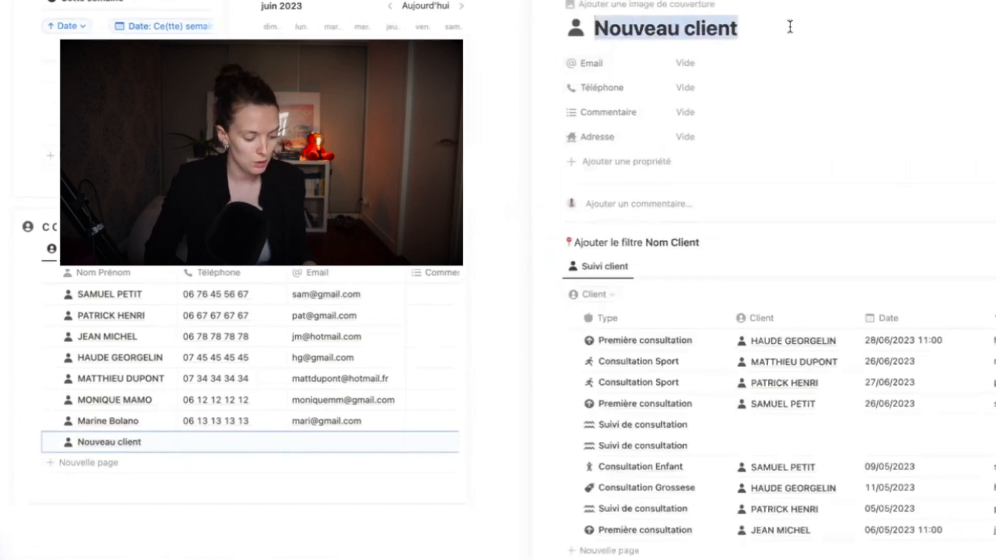
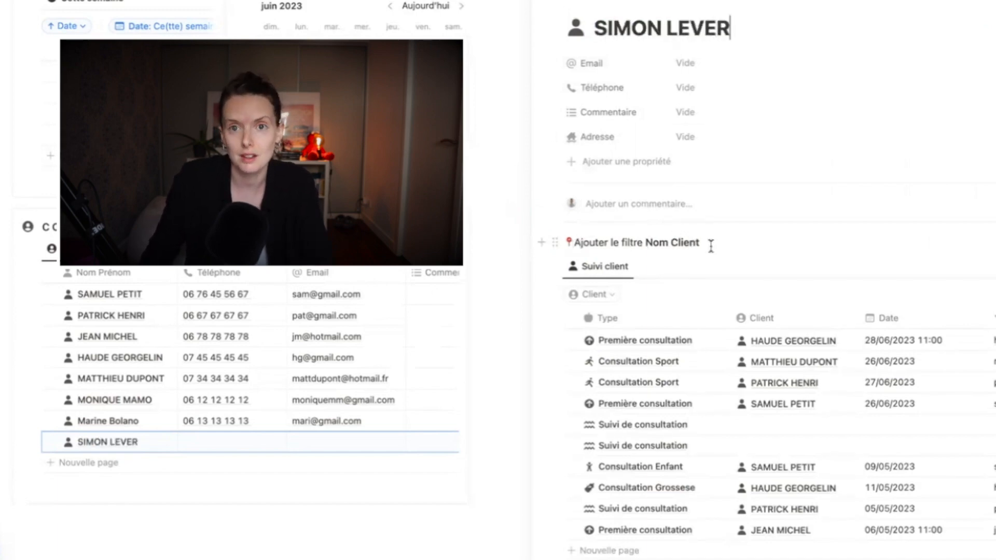
scroll(819, 422, "down", 3)
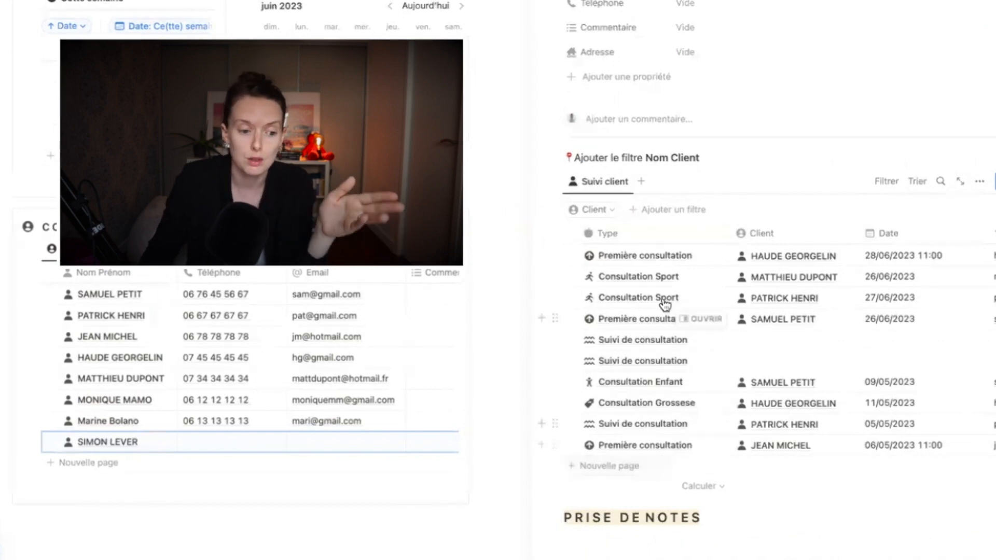
scroll(648, 290, "up", 2)
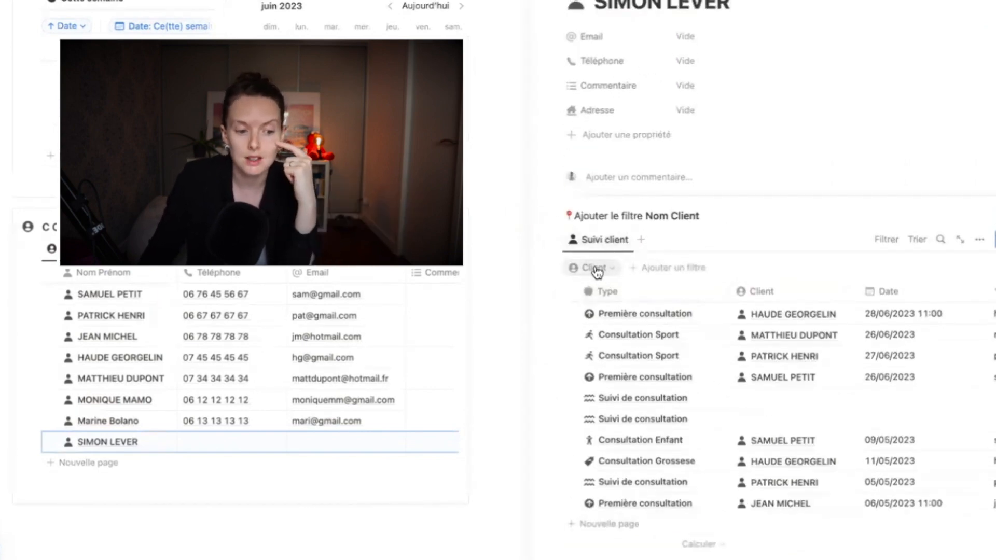
Filter the Suivi client table by Client to the new contact and hide the filter bar
left_click(596, 269)
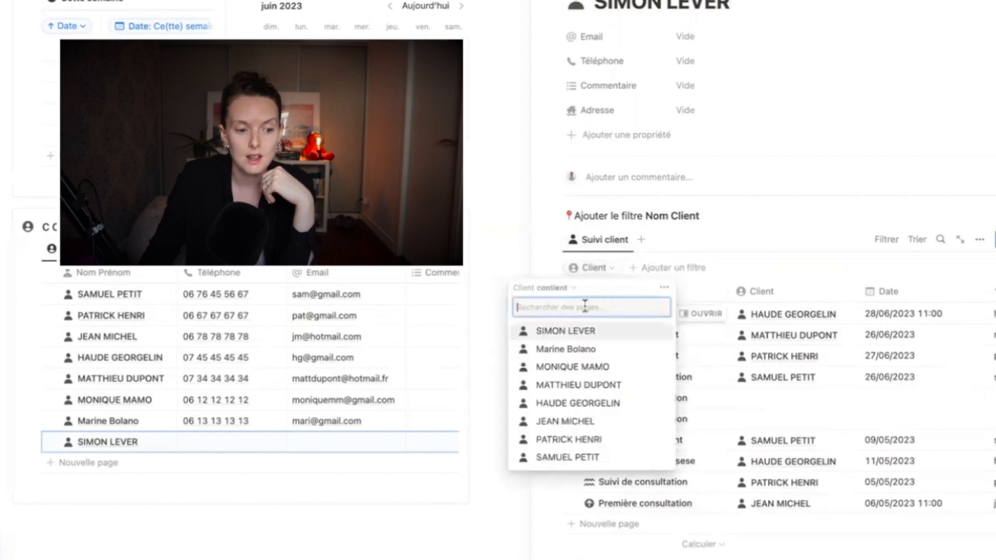
left_click(575, 337)
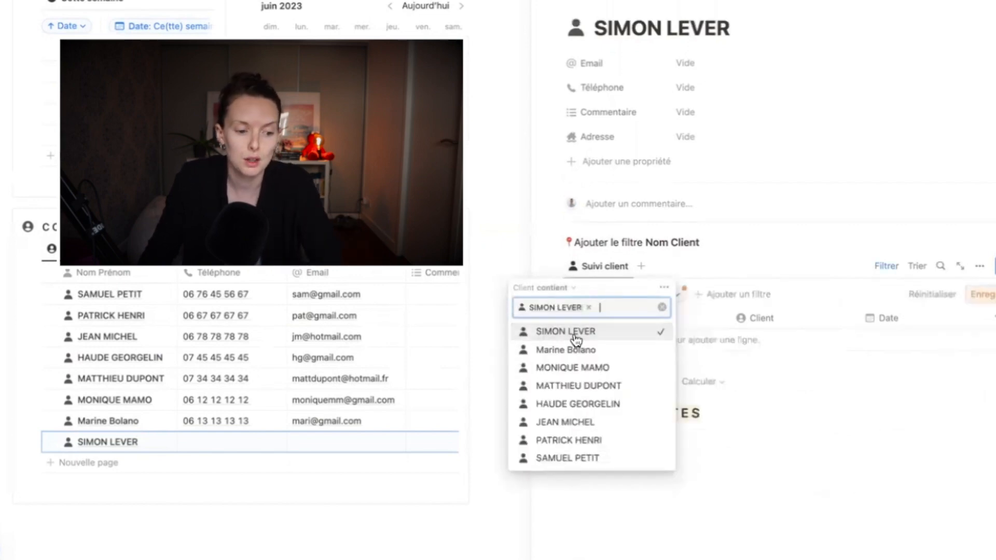
left_click(787, 411)
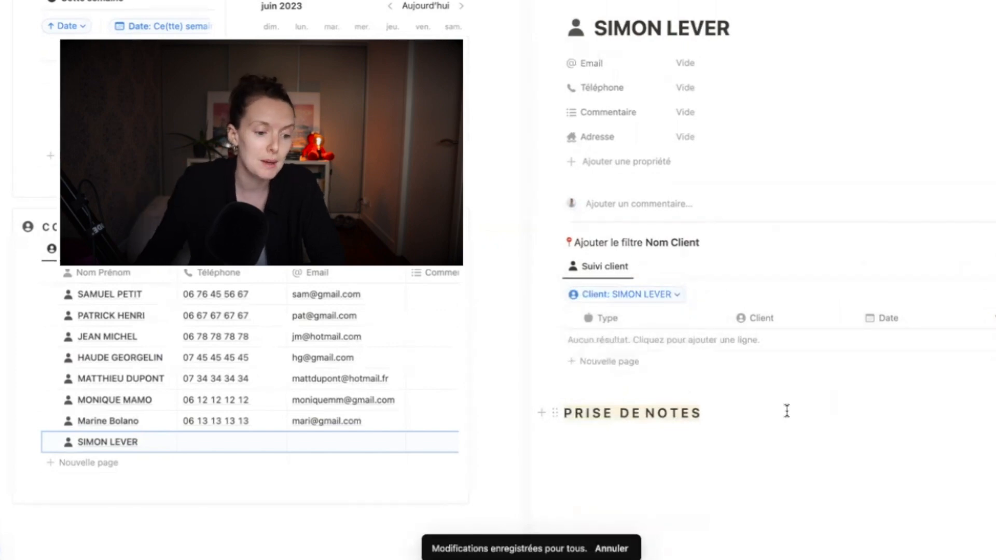
left_click(884, 268)
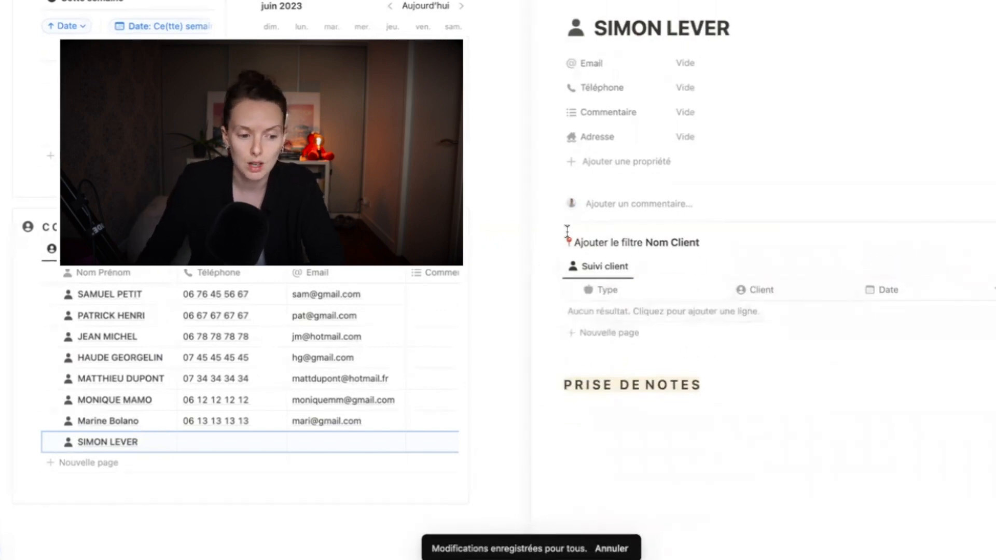
Delete the 'Ajouter le filtre Nom Client' reminder line, leaving the notes block empty
left_click_drag(567, 236, 726, 236)
key("BackSpace")
key("BackSpace")
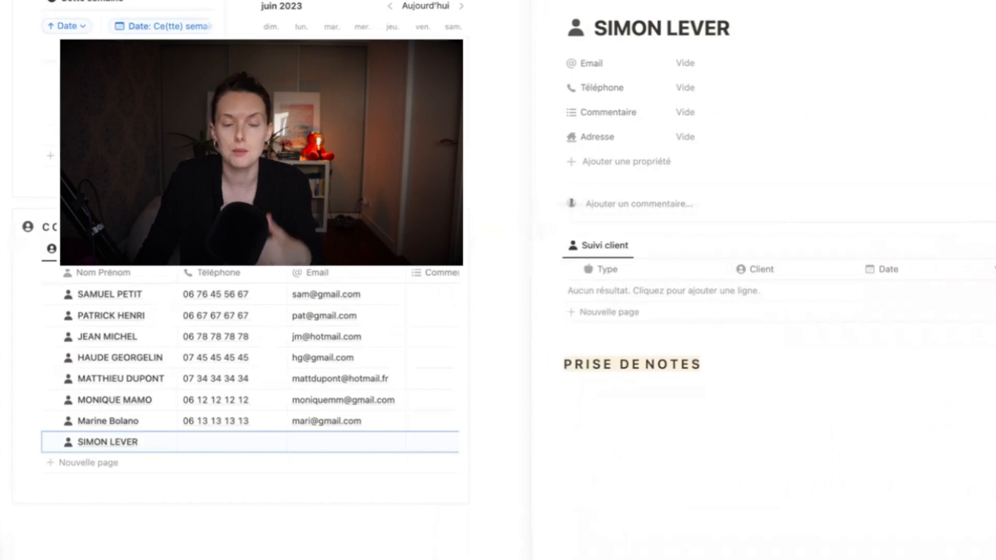
left_click(663, 382)
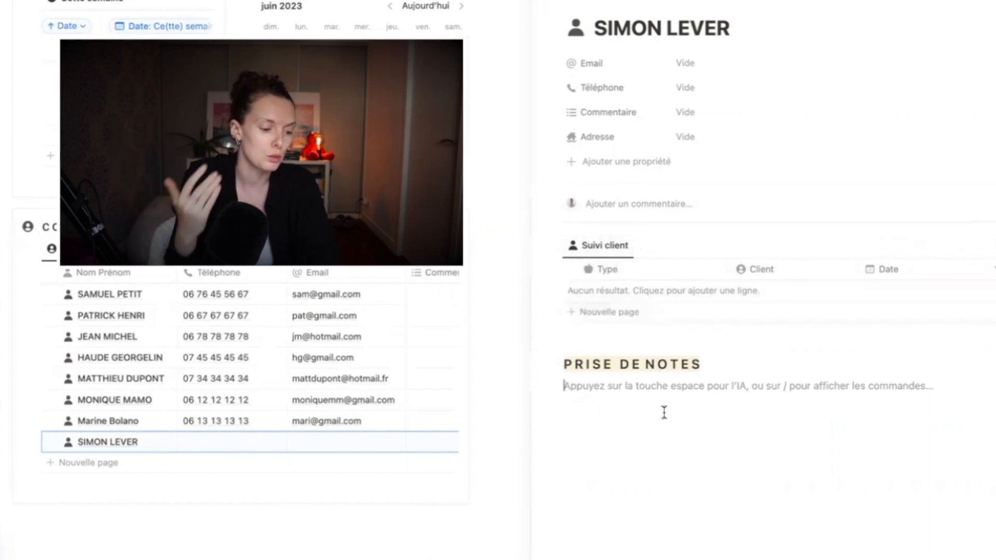
Enter the new contact's email address and phone number in the Email and Téléphone properties
left_click(749, 65)
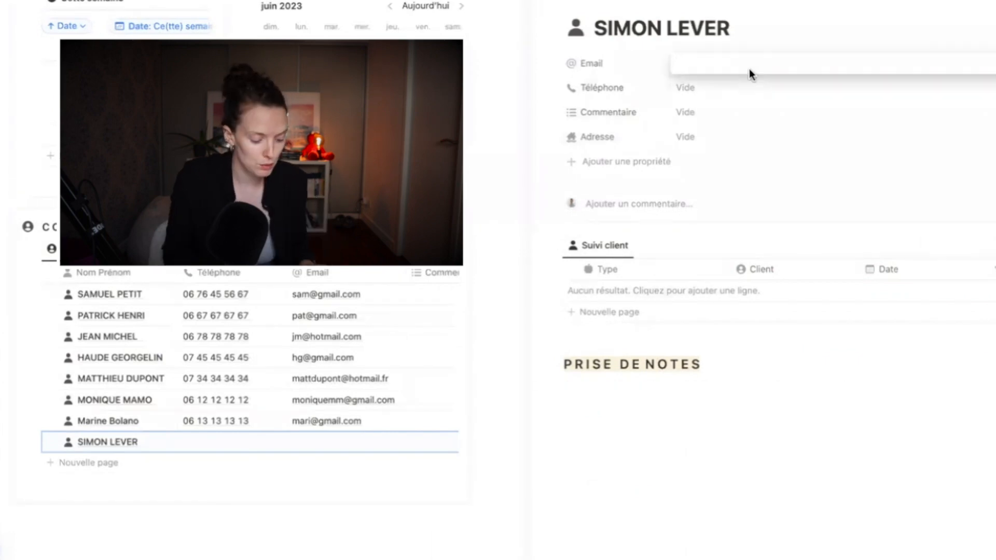
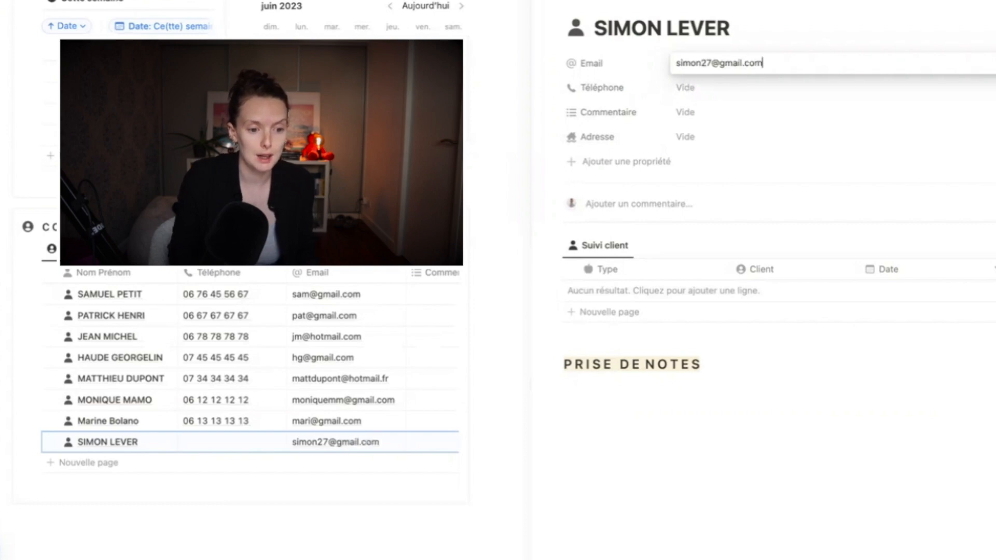
key("Tab")
type("0")
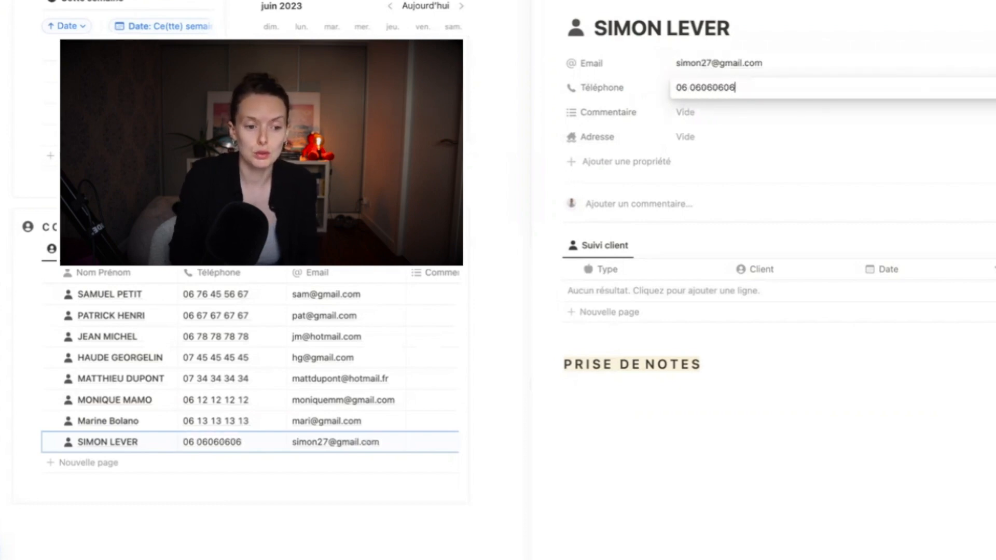
key("Return")
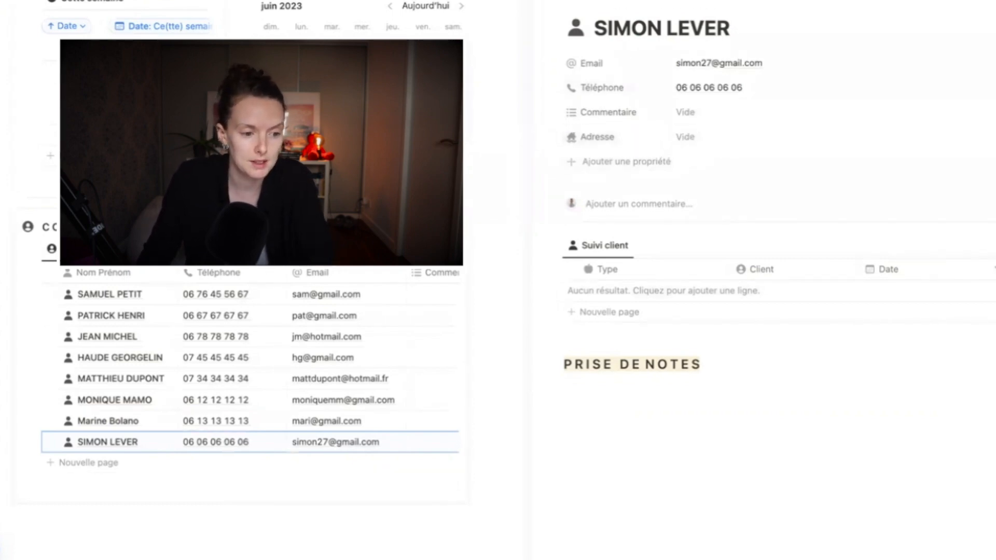
key("Escape")
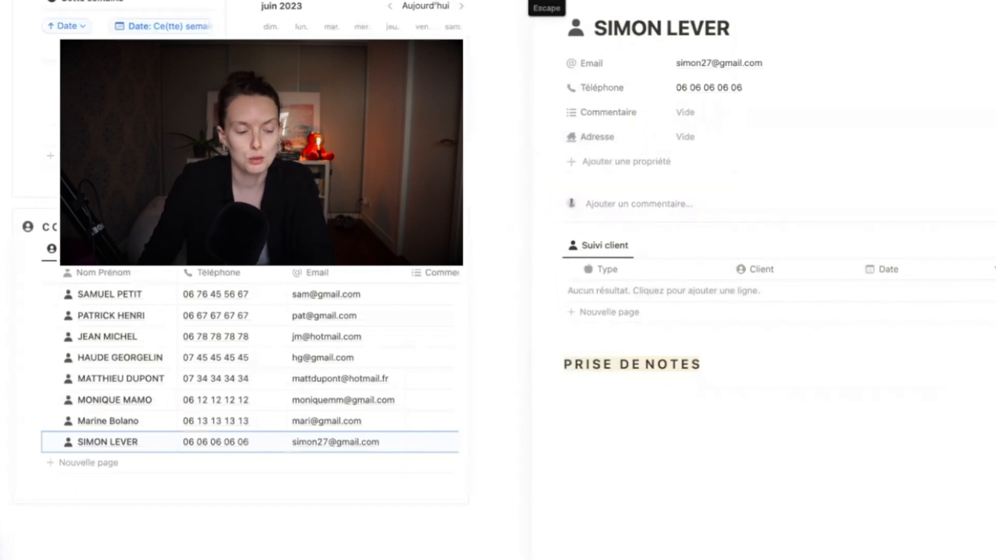
Show the Suivi client database title above the table, then hide it again
left_click(605, 245)
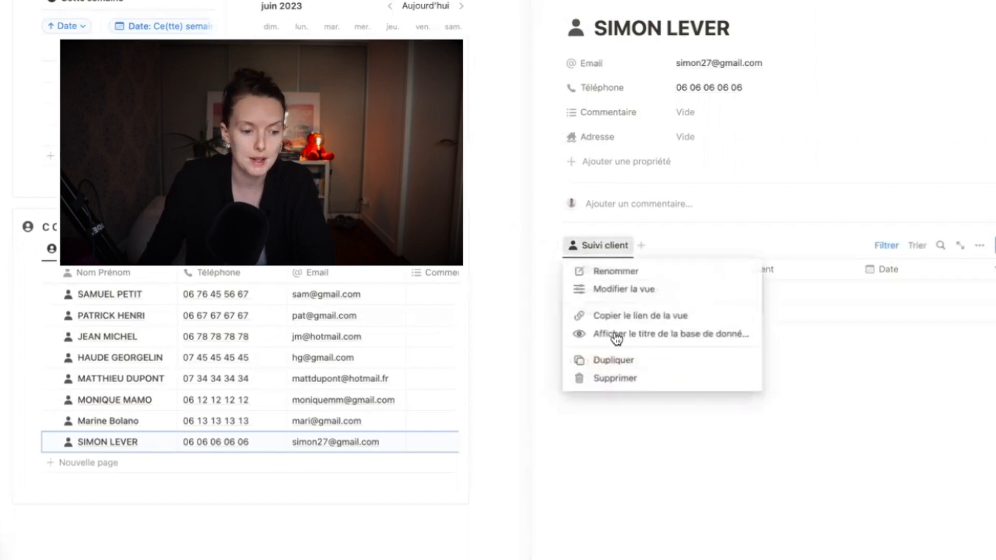
left_click(615, 335)
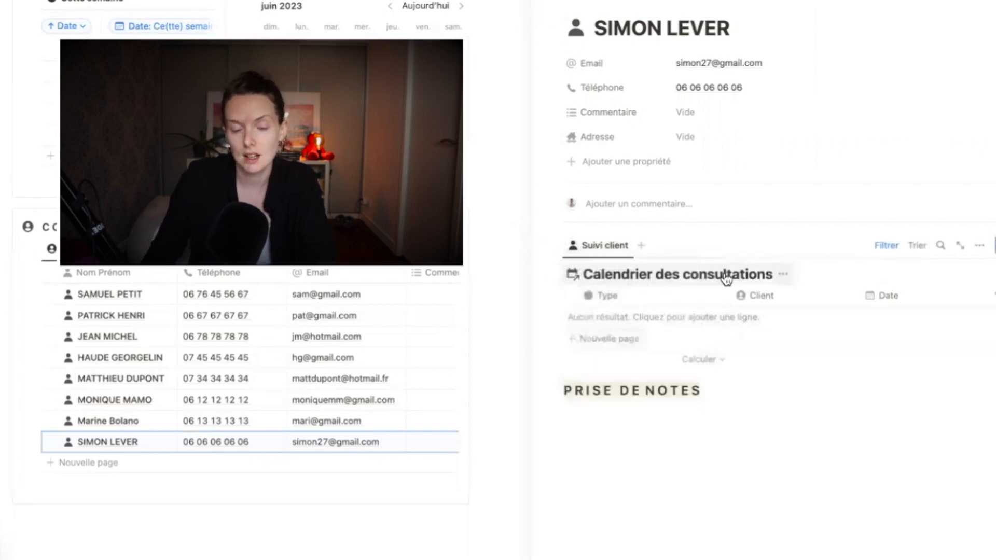
left_click(782, 274)
left_click(760, 344)
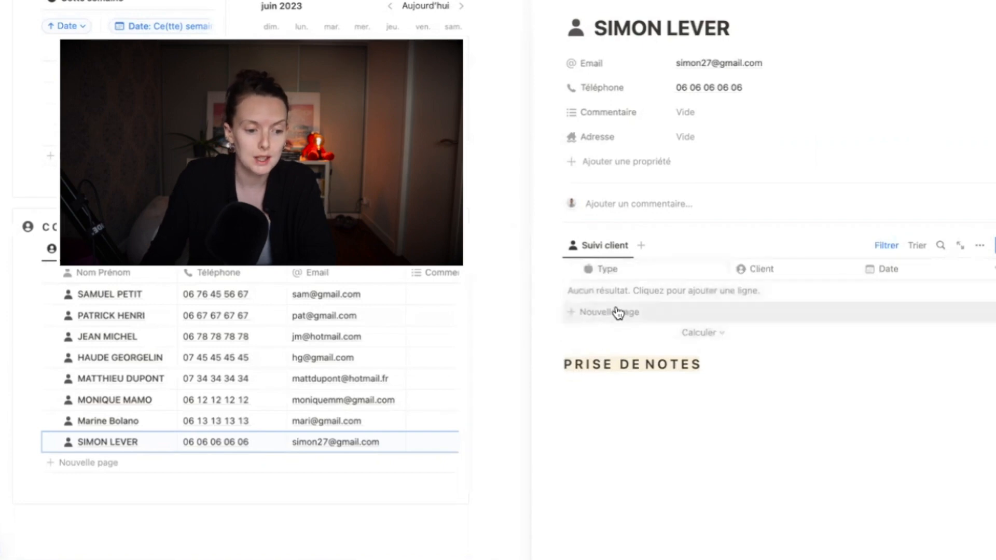
Add a Première consultation follow-up dated 26/06/2023 with status Présentiel, then close the contact page
left_click(617, 312)
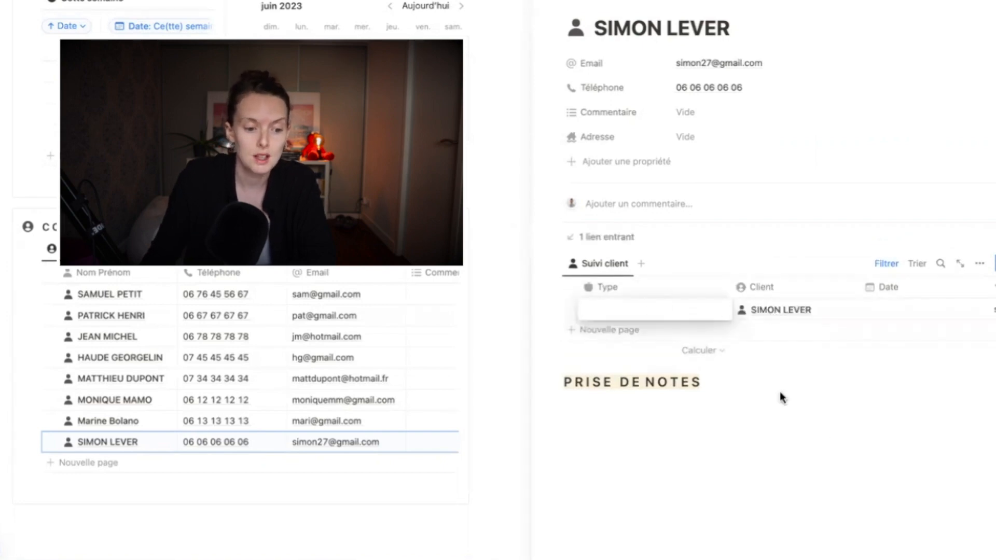
left_click(706, 311)
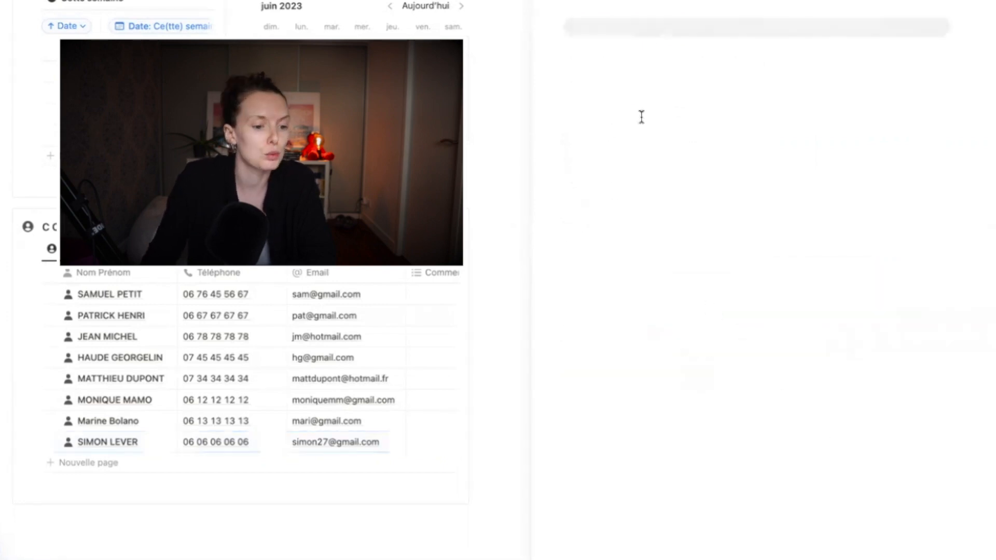
left_click(648, 300)
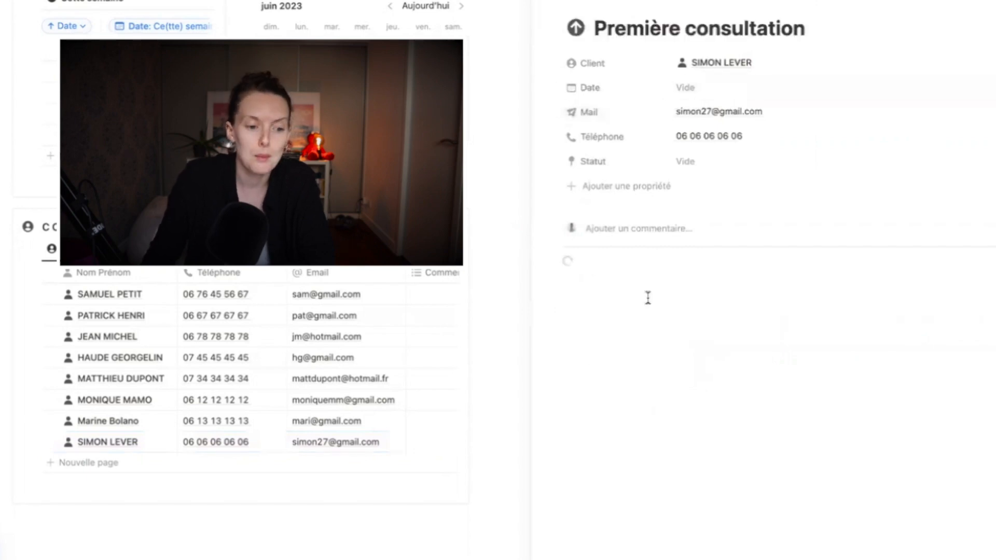
left_click(778, 90)
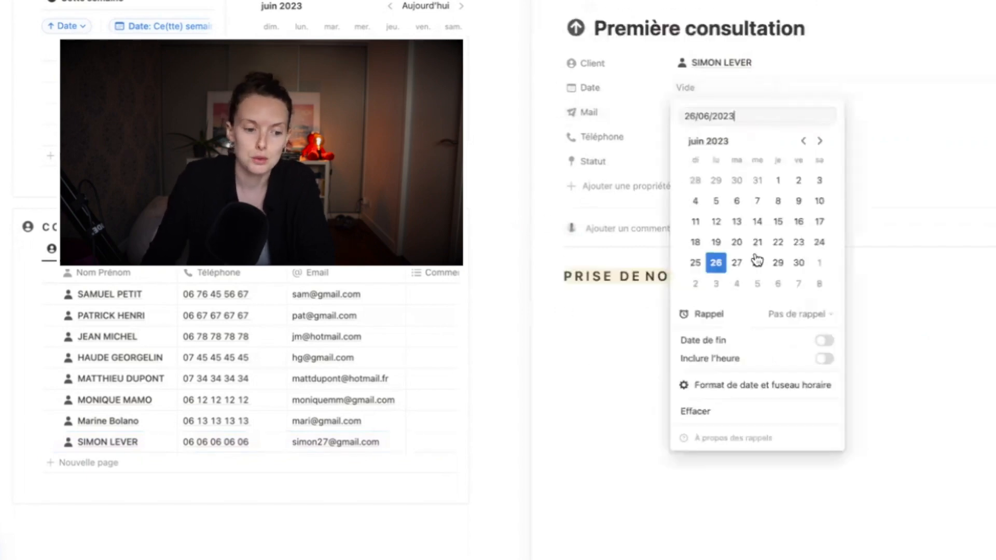
left_click(716, 262)
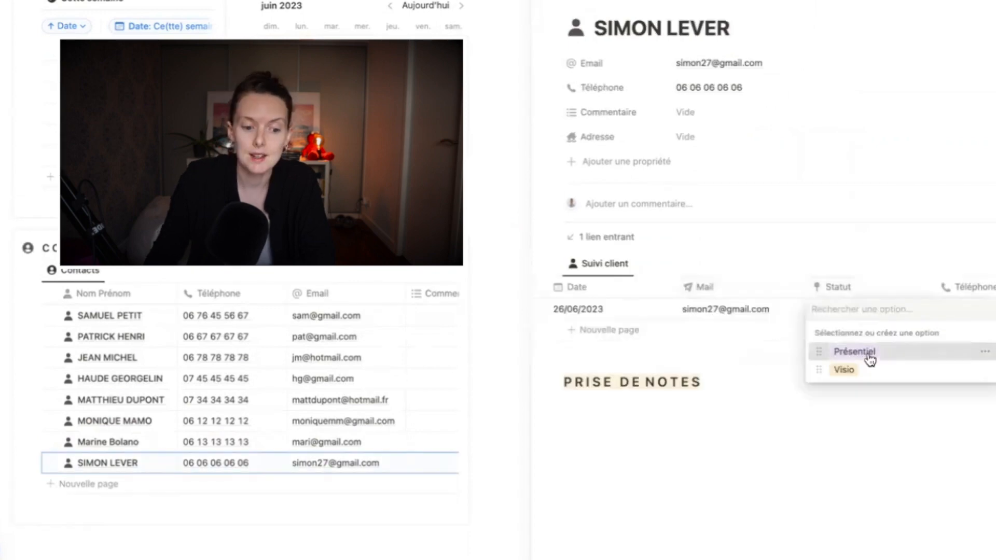
left_click(867, 354)
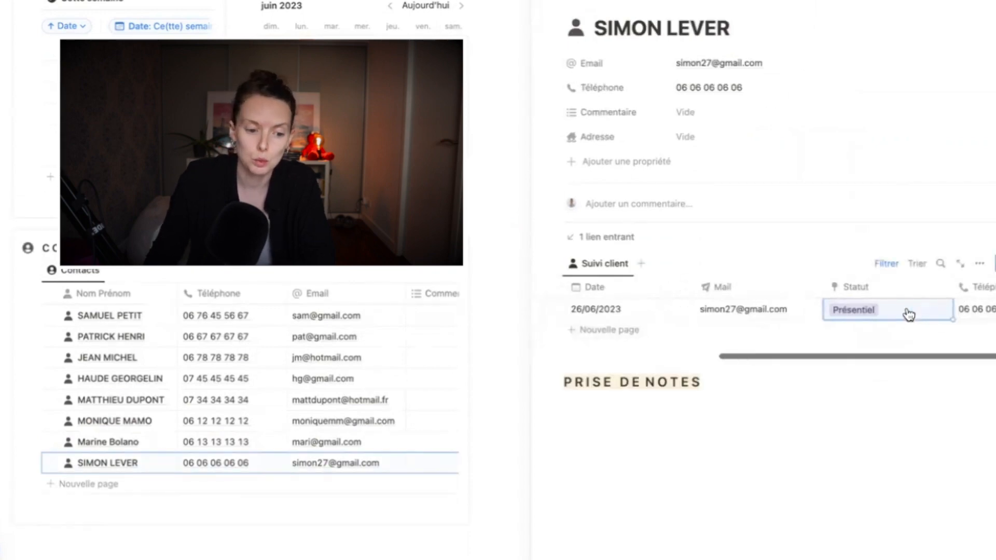
scroll(908, 315, "left", 6)
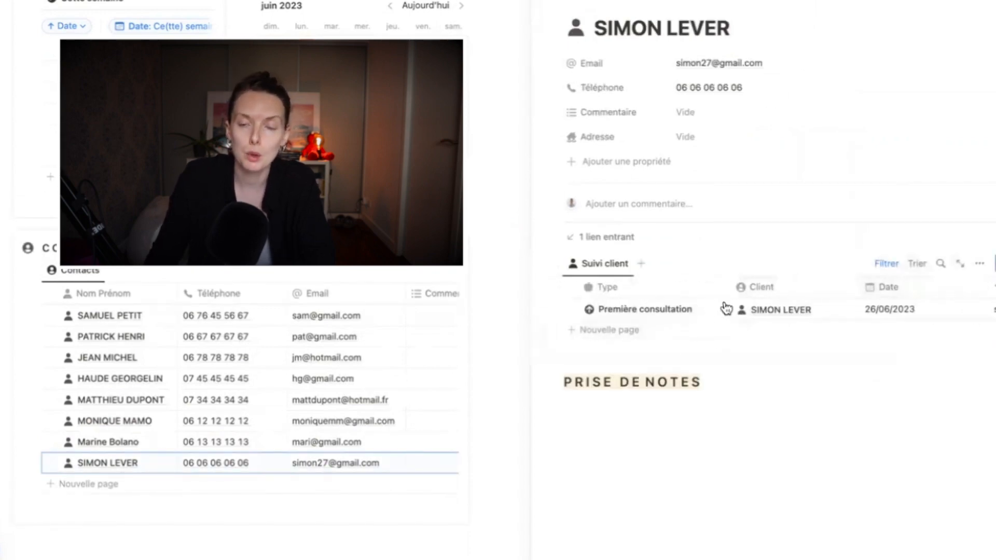
left_click(471, 187)
scroll(506, 224, "up", 4)
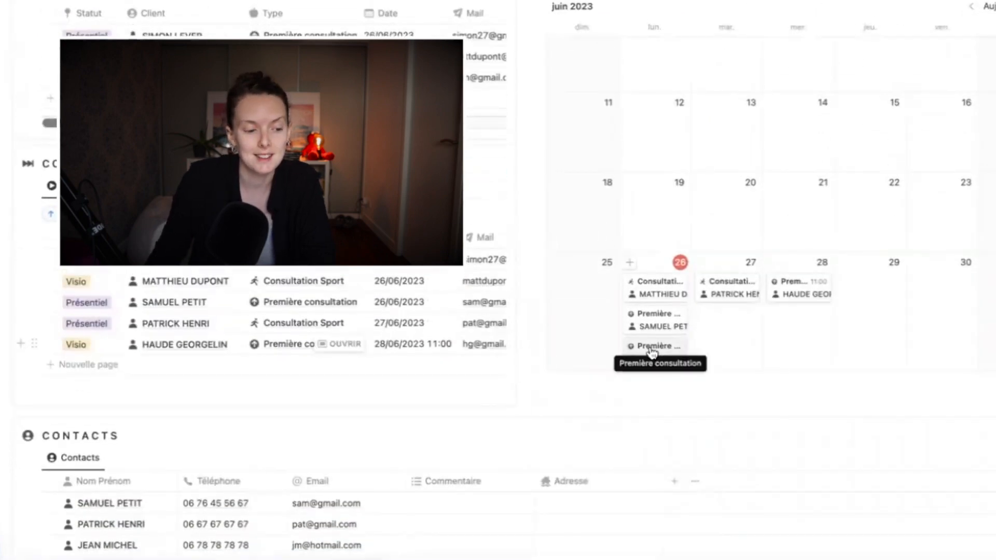
On the June calendar, move the new contact's consultation to the 28th and the 11:00 Première consultation to the 26th
left_click_drag(653, 352, 802, 335)
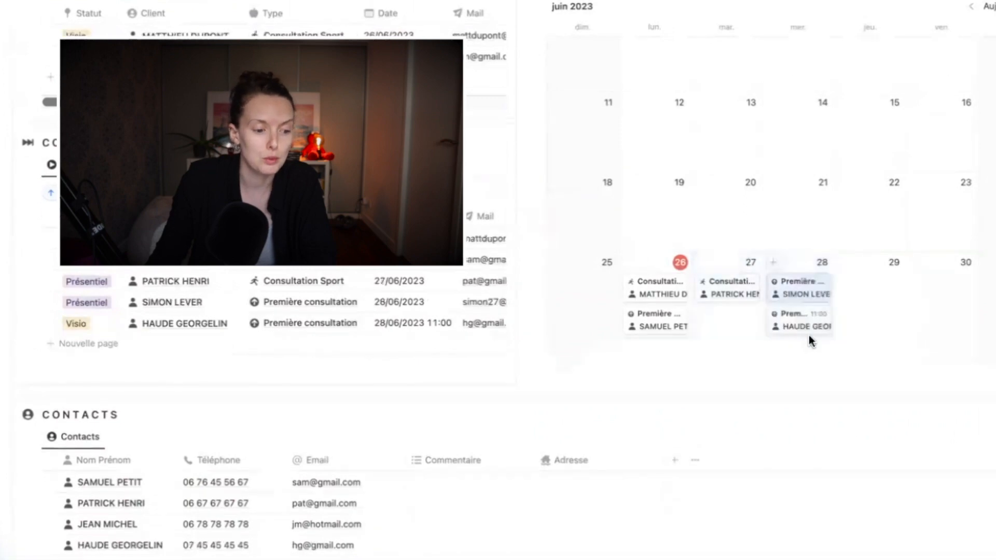
left_click_drag(660, 327, 648, 284)
left_click_drag(649, 284, 648, 285)
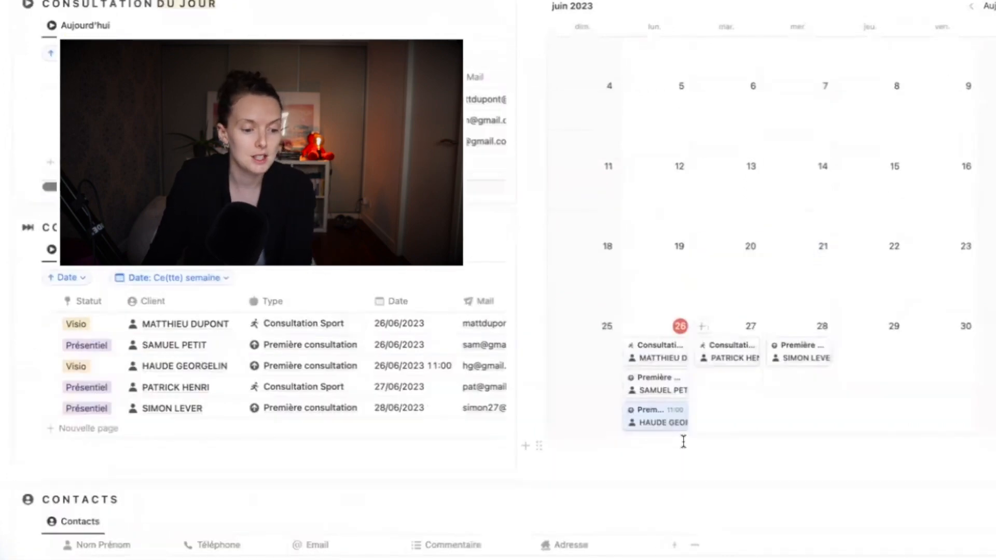
left_click(684, 440)
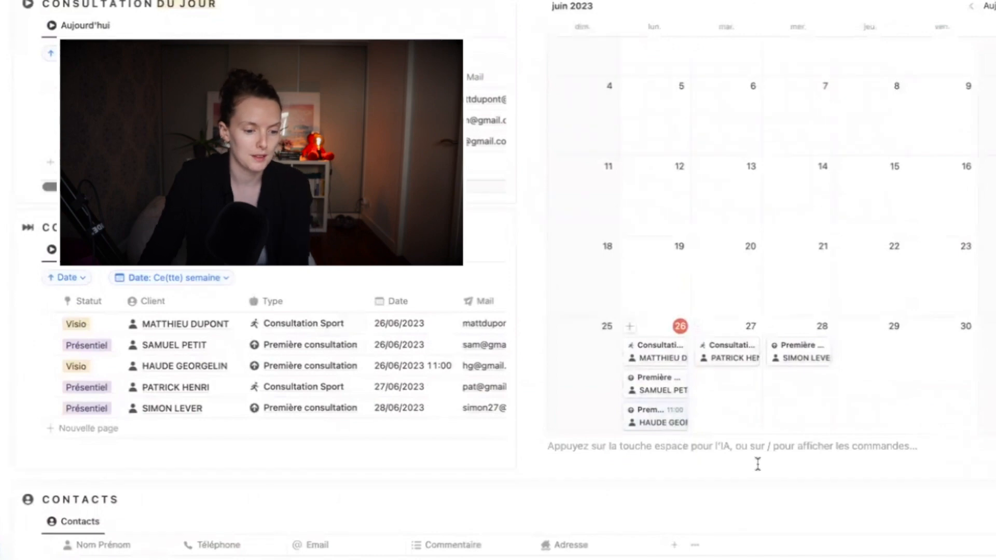
scroll(757, 464, "down", 5)
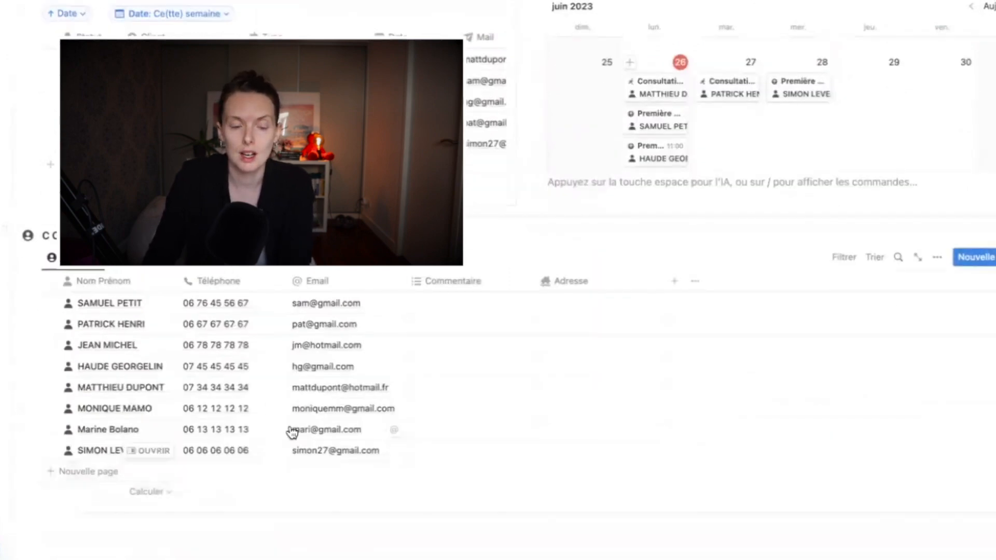
scroll(673, 378, "up", 8)
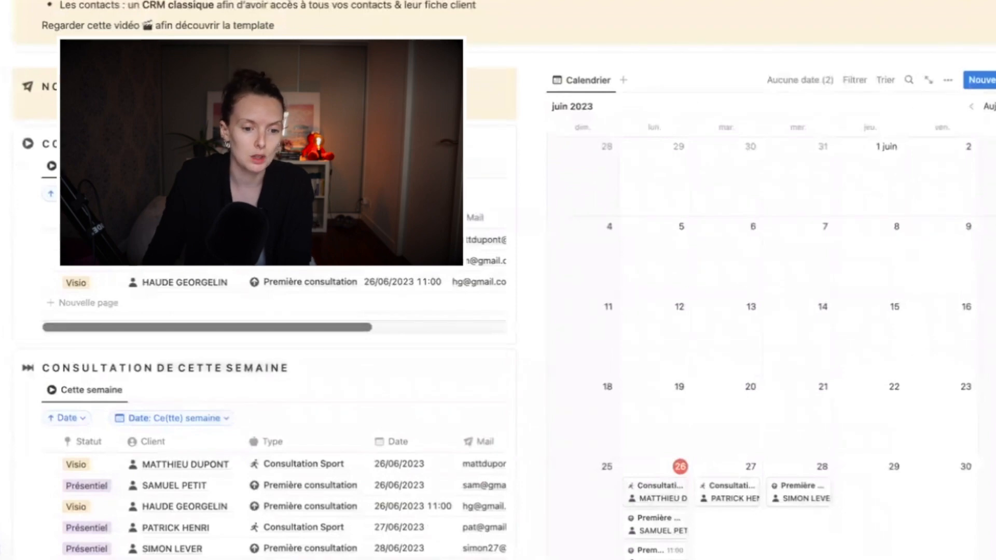
Create a 29 June consultation linked to the new contact using the Consultation Sport template
left_click(994, 80)
left_click(797, 109)
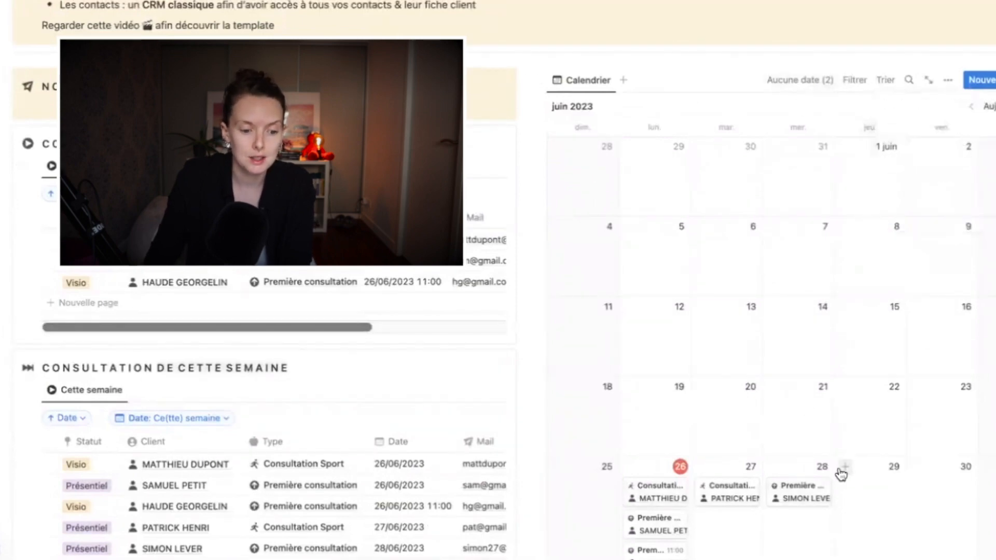
left_click(843, 466)
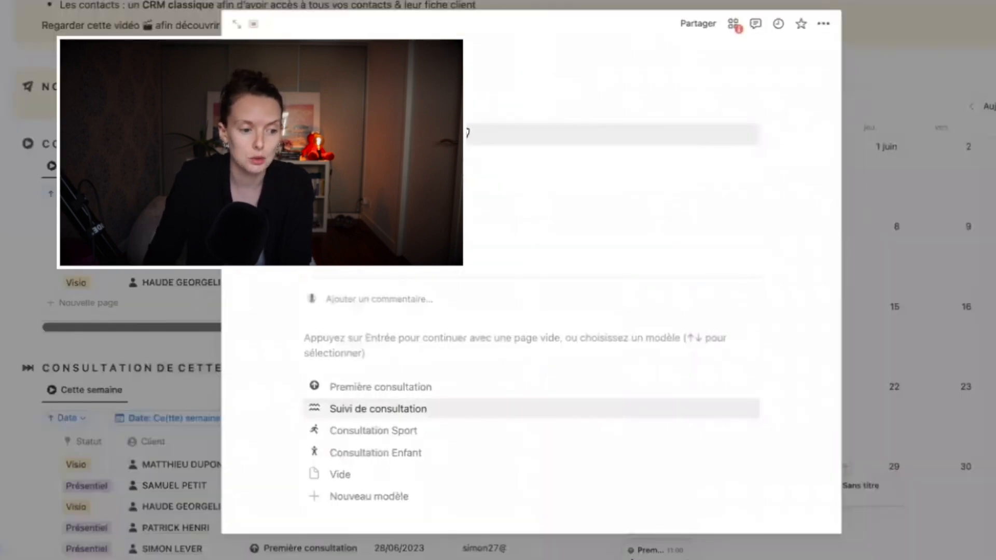
left_click(466, 134)
left_click(469, 179)
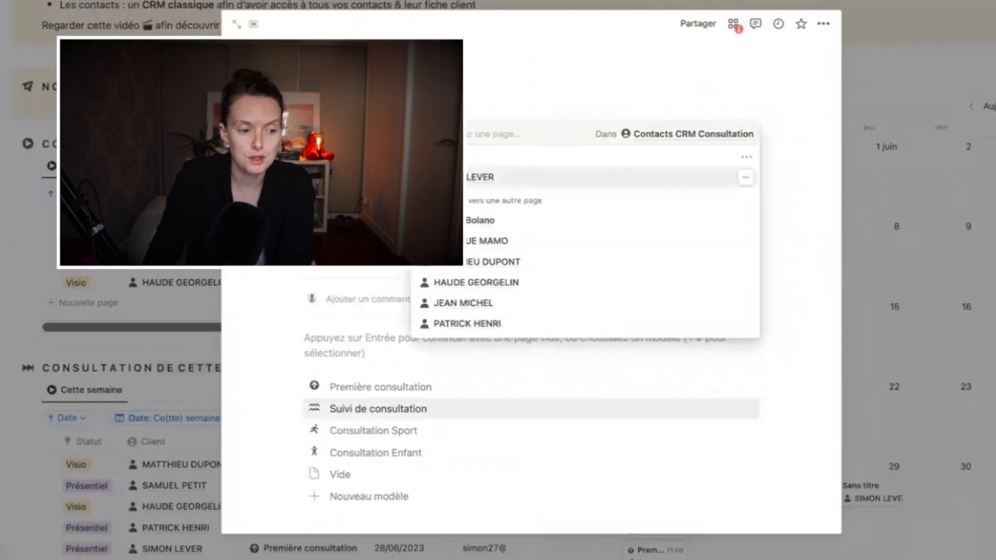
key("Escape")
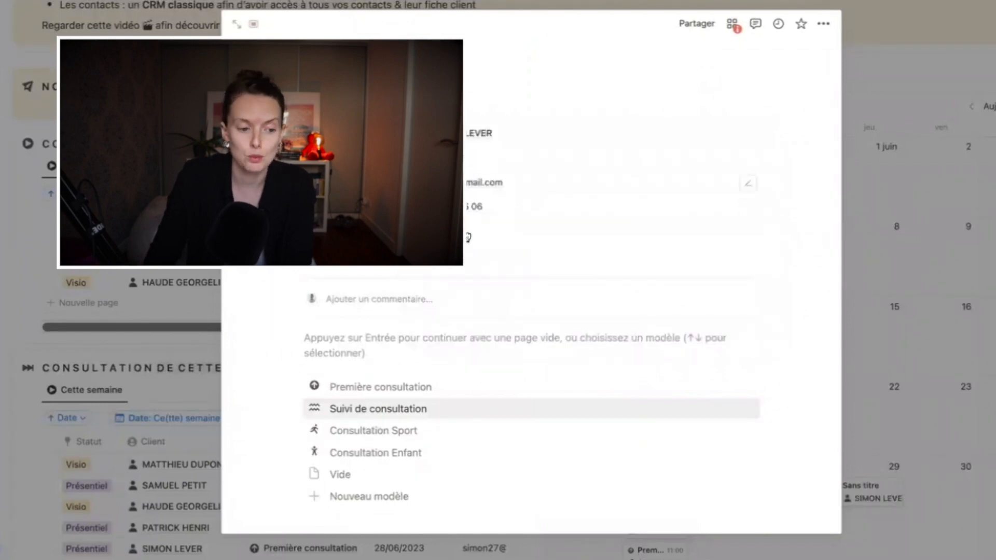
left_click(503, 236)
key("Escape")
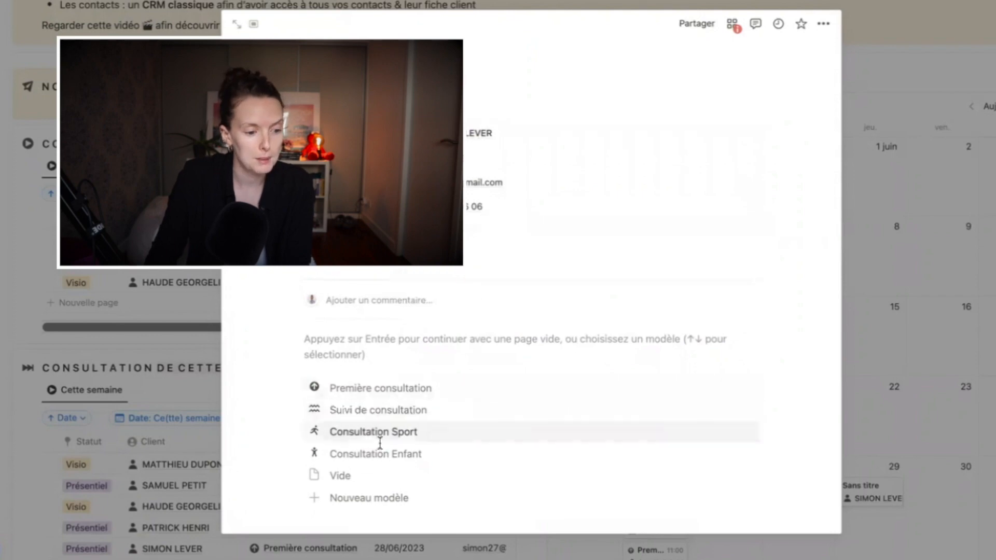
left_click(399, 435)
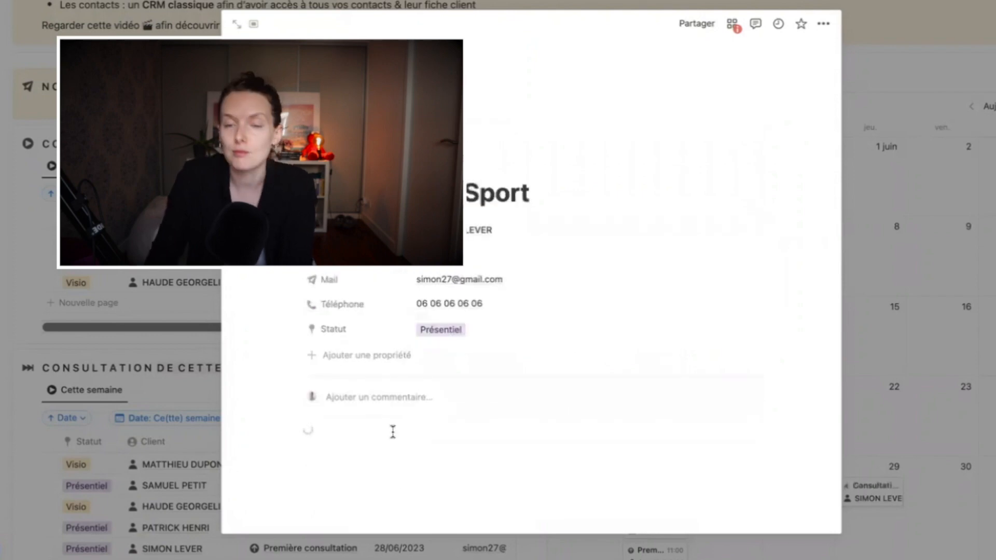
left_click(150, 341)
scroll(855, 409, "down", 3)
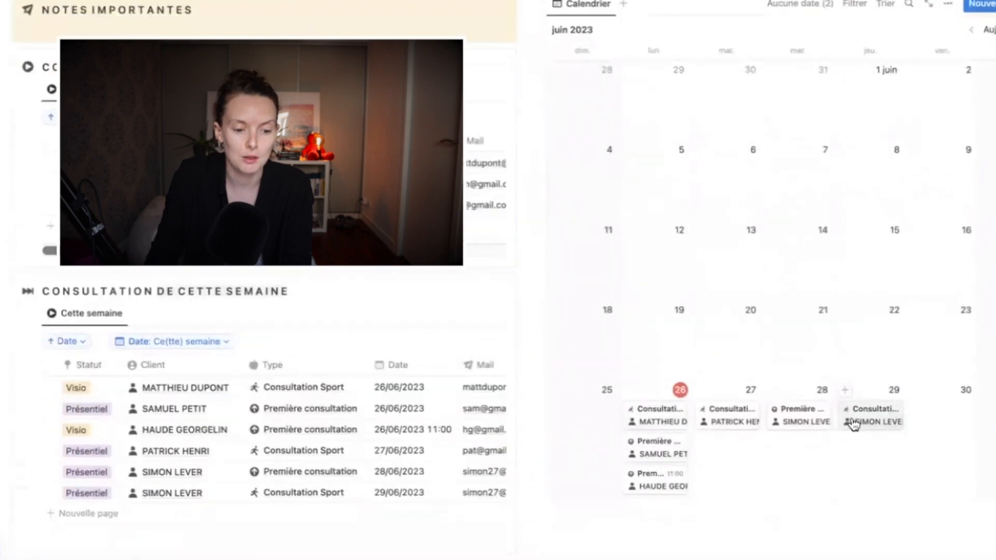